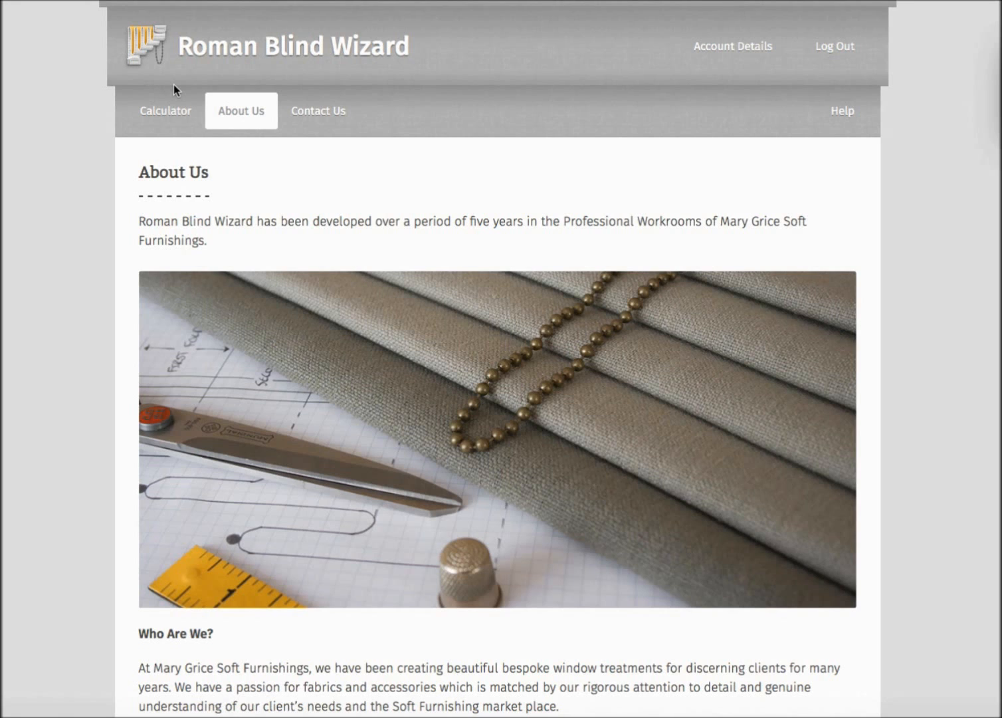
Step: Open the calculator and set the window reference to the customer's name followed by "Master Bedroom right hand bay"
left_click(168, 111)
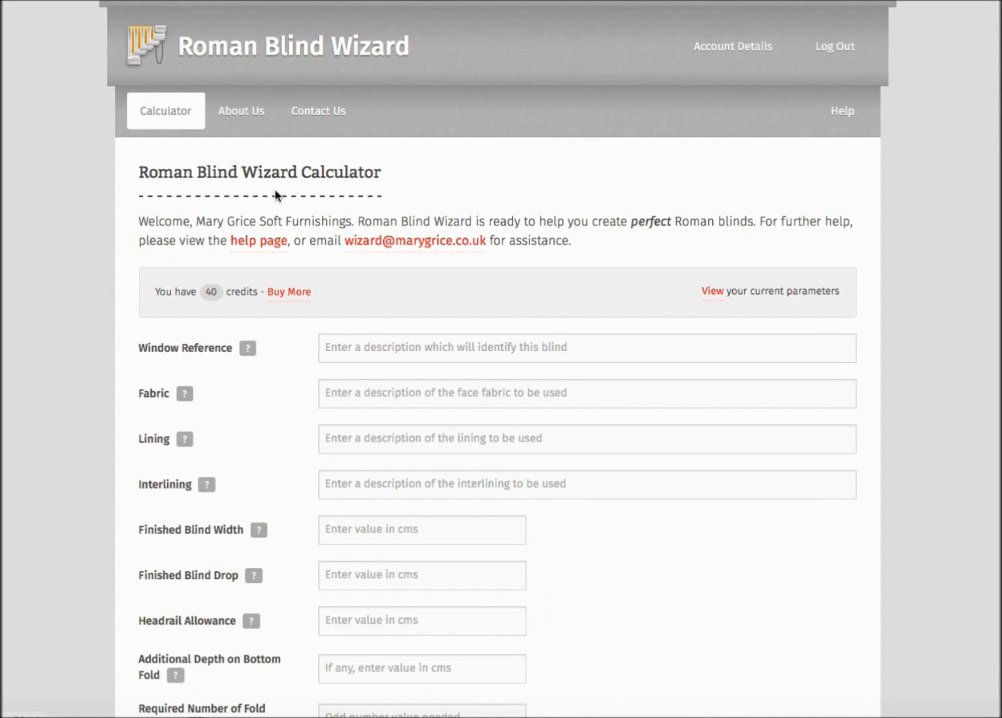
left_click(360, 347)
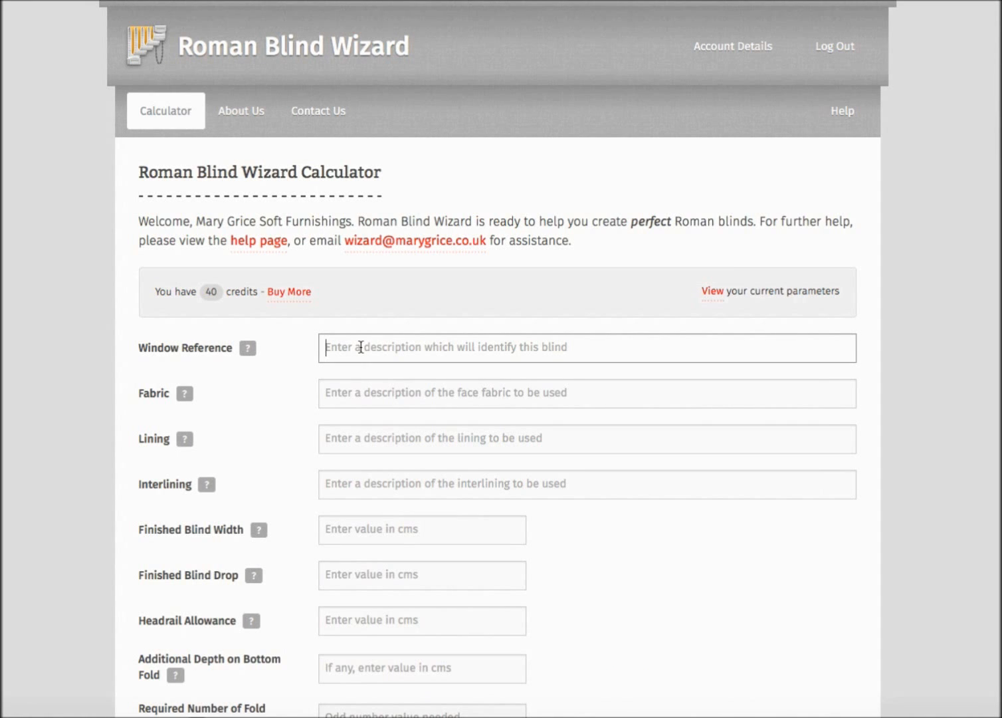
type("Mrs")
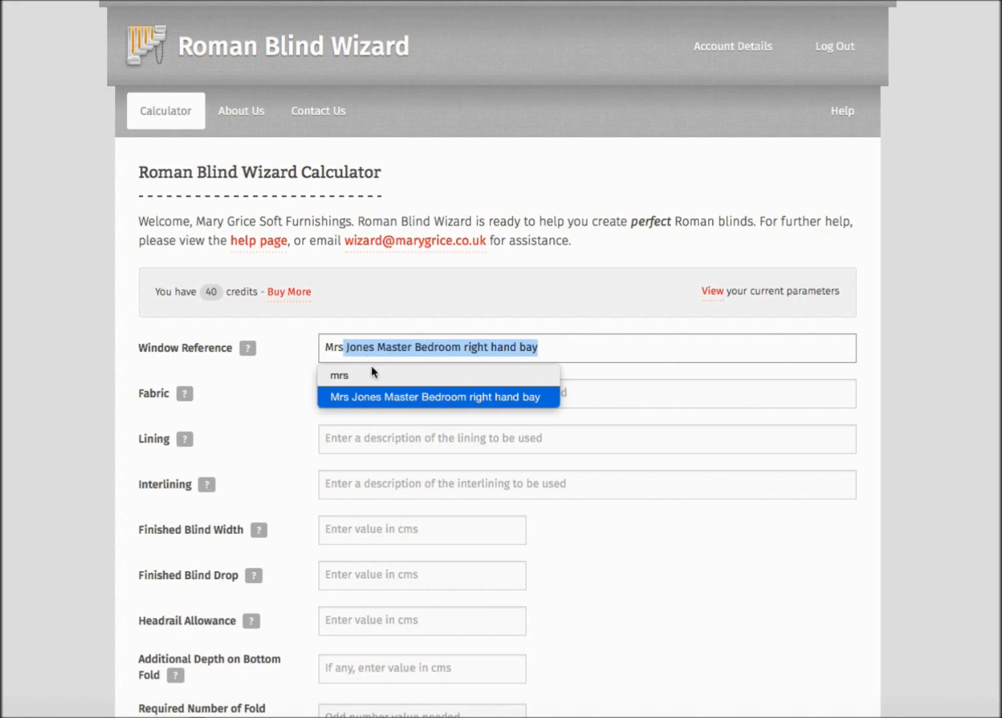
left_click(406, 353)
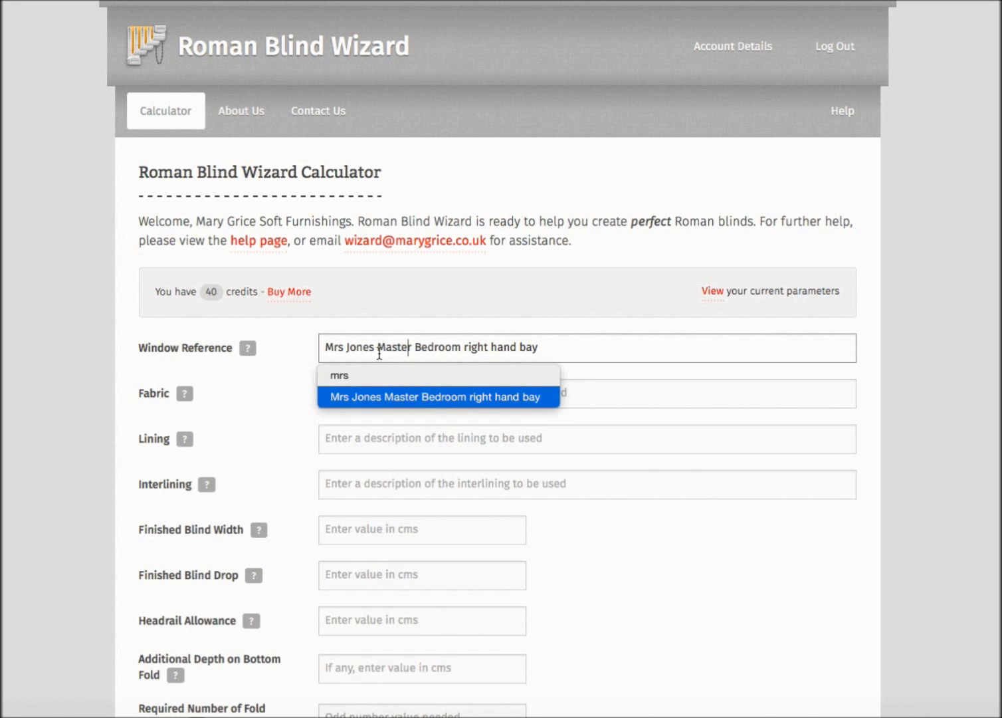
key("Tab")
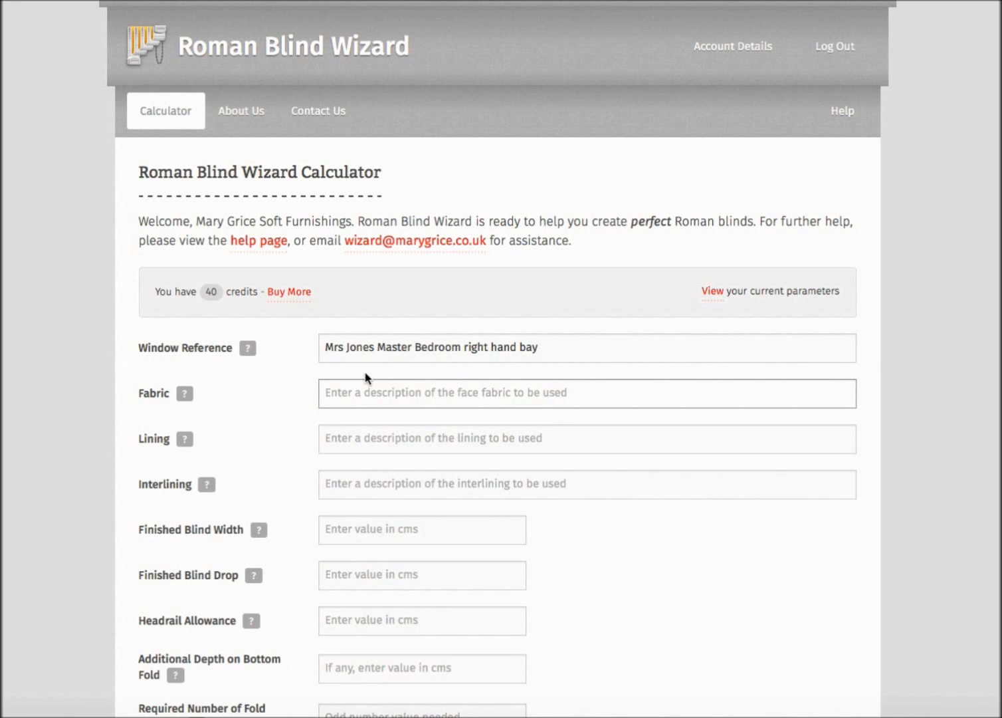
Step: Describe the materials: fabric Prestigious Devonshire Linen, lining Ivory Cotton Sateen and interlining Bonded Blackout
type("Prestigious Devonshire Linen")
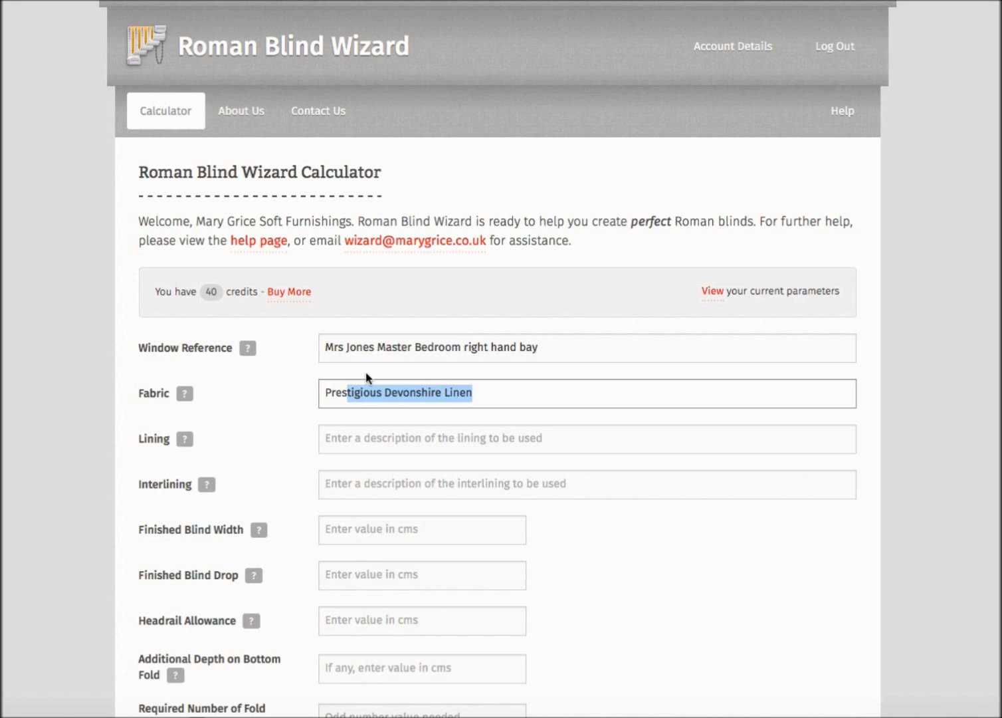
key("Tab")
type("I")
key("Tab")
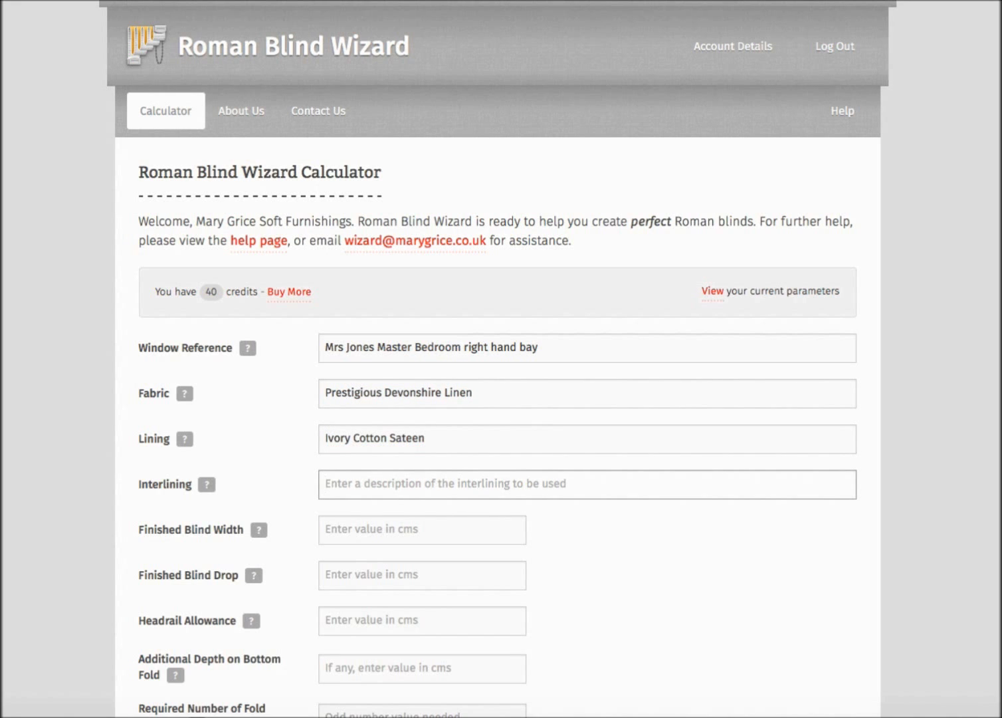
type("Bonded Blackout")
key("Tab")
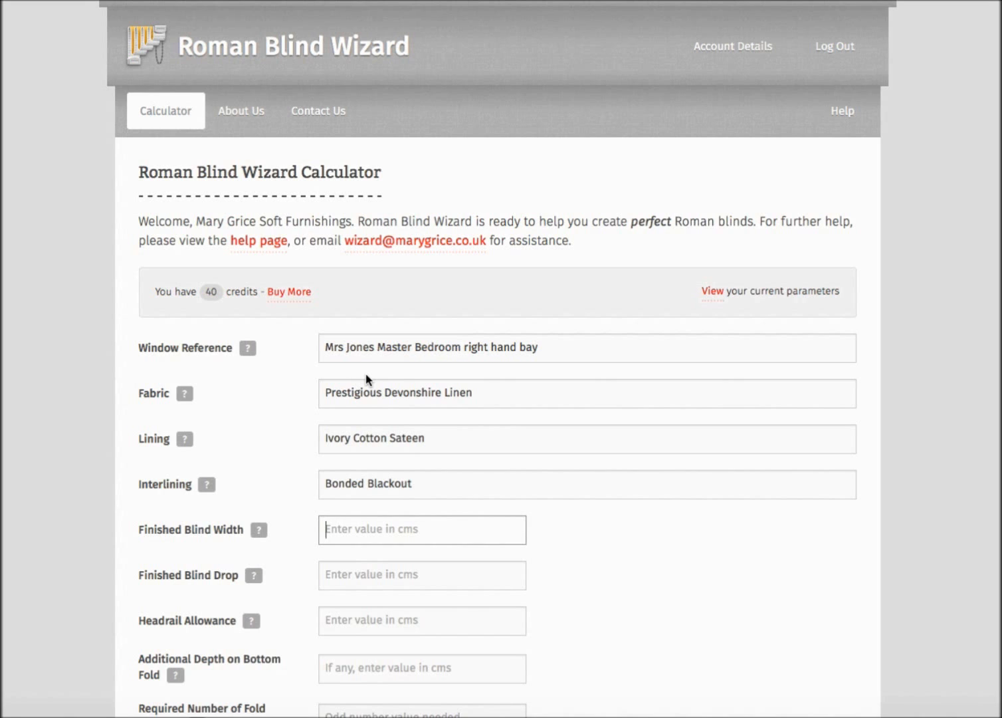
Step: Set the finished blind width to 130.5 cm and the finished blind drop to 160 cm
type("130.5")
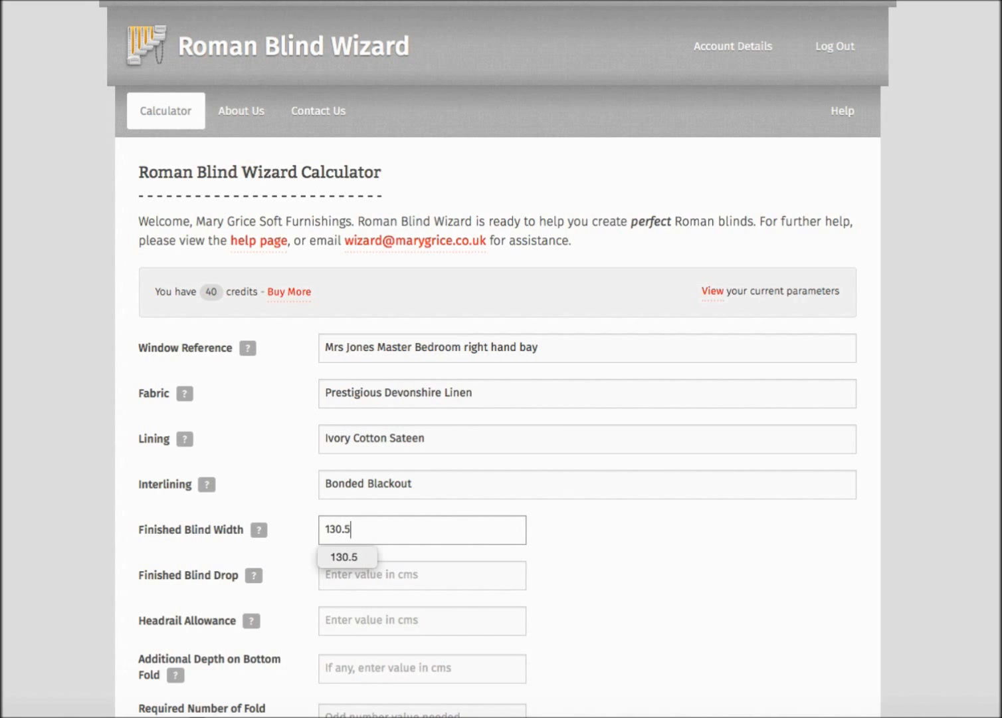
key("Tab")
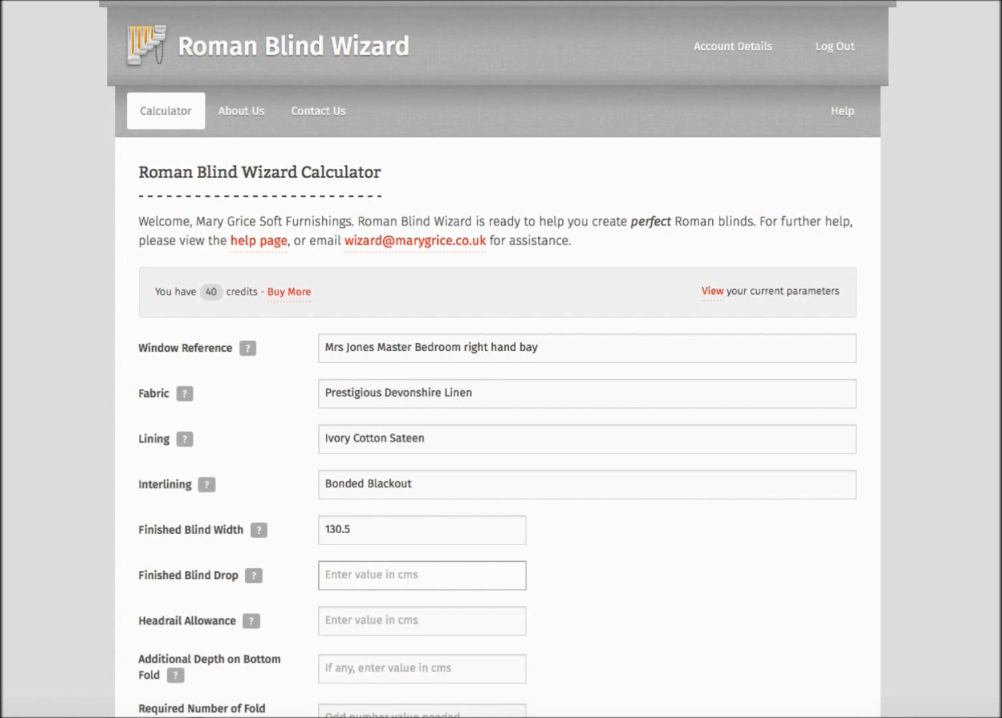
type("160")
key("Tab")
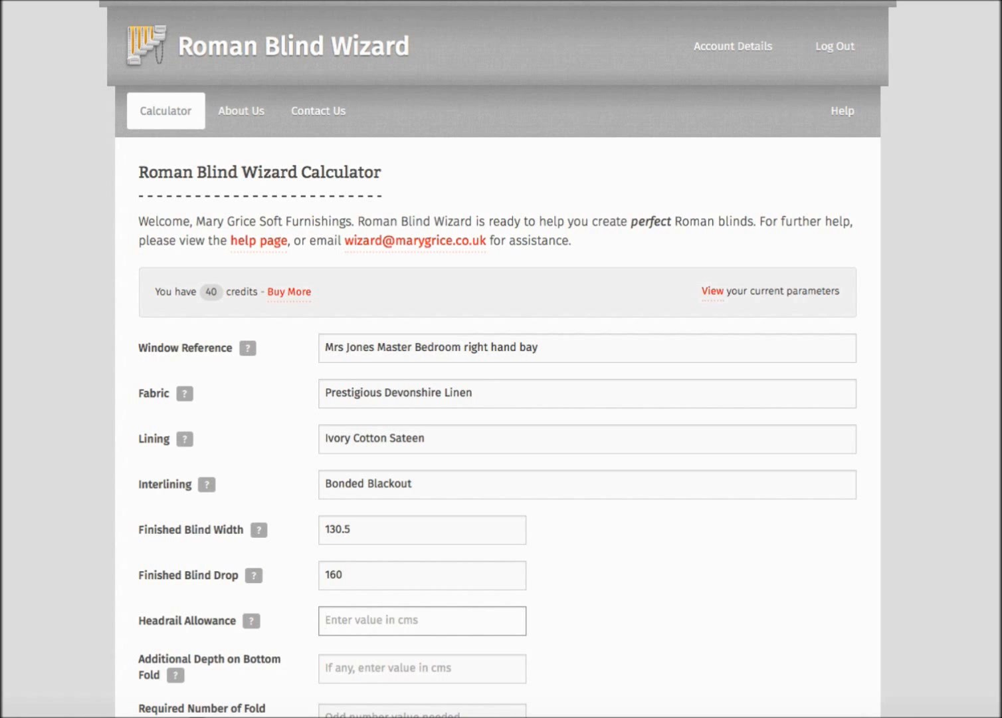
Step: Set the headrail allowance to 5.5 cm and the additional depth on the bottom fold to 0
scroll(501, 359, "down", 2)
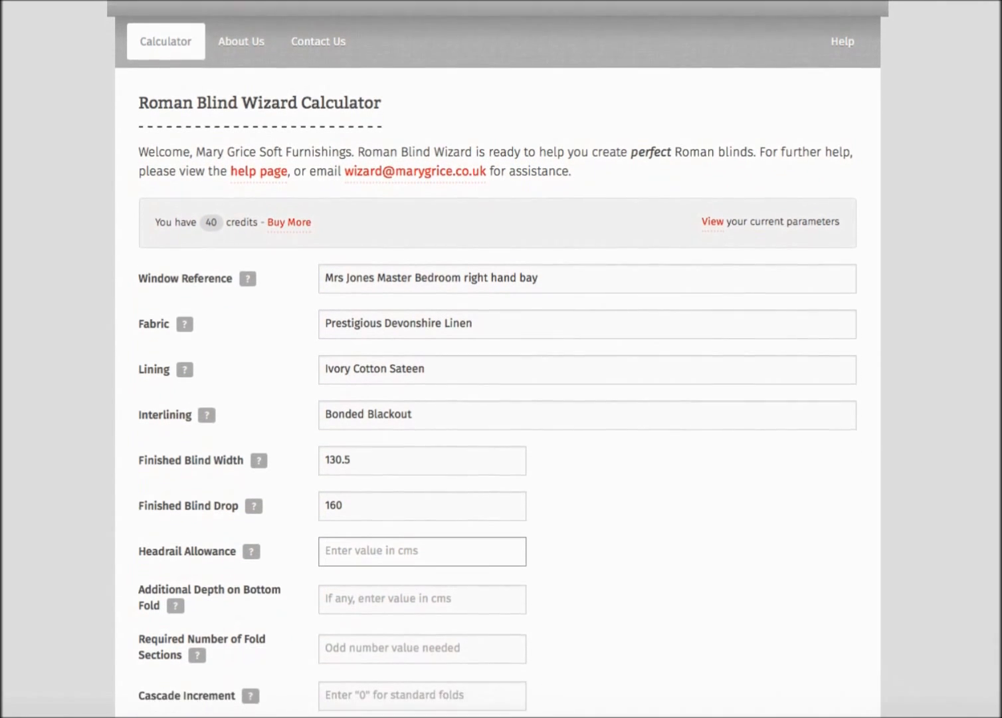
scroll(501, 359, "down", 1)
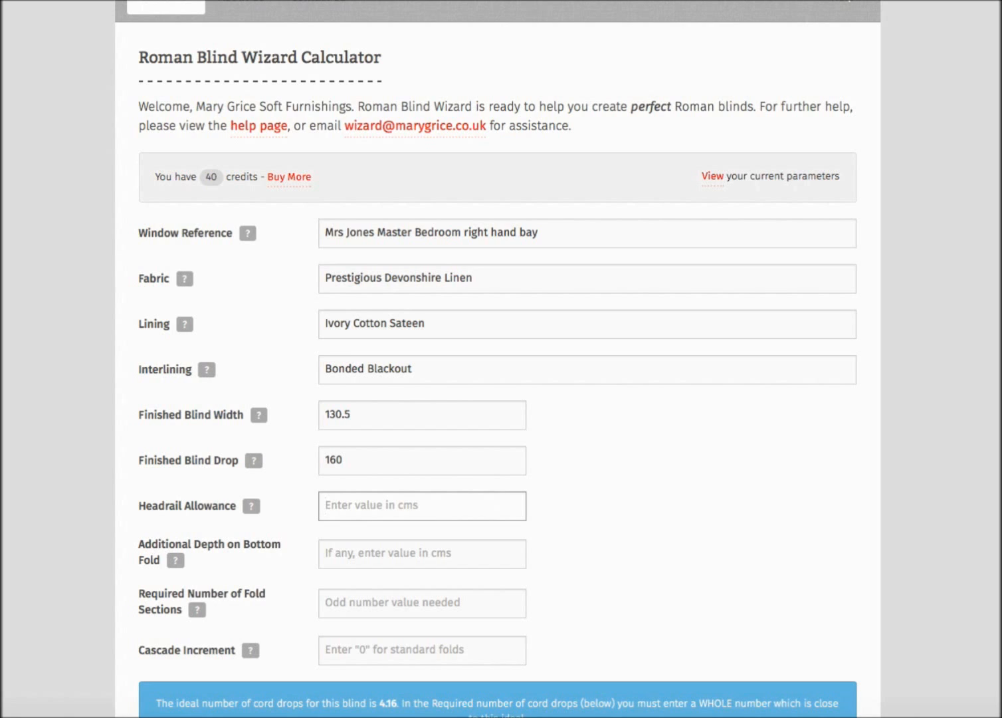
type("5.5")
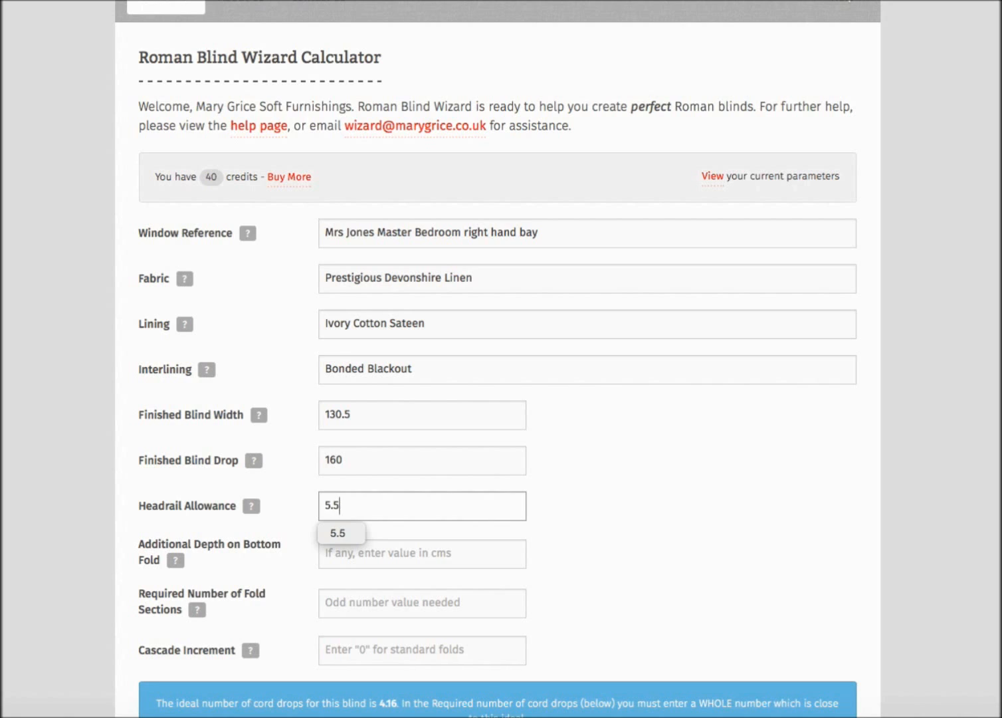
key("Tab")
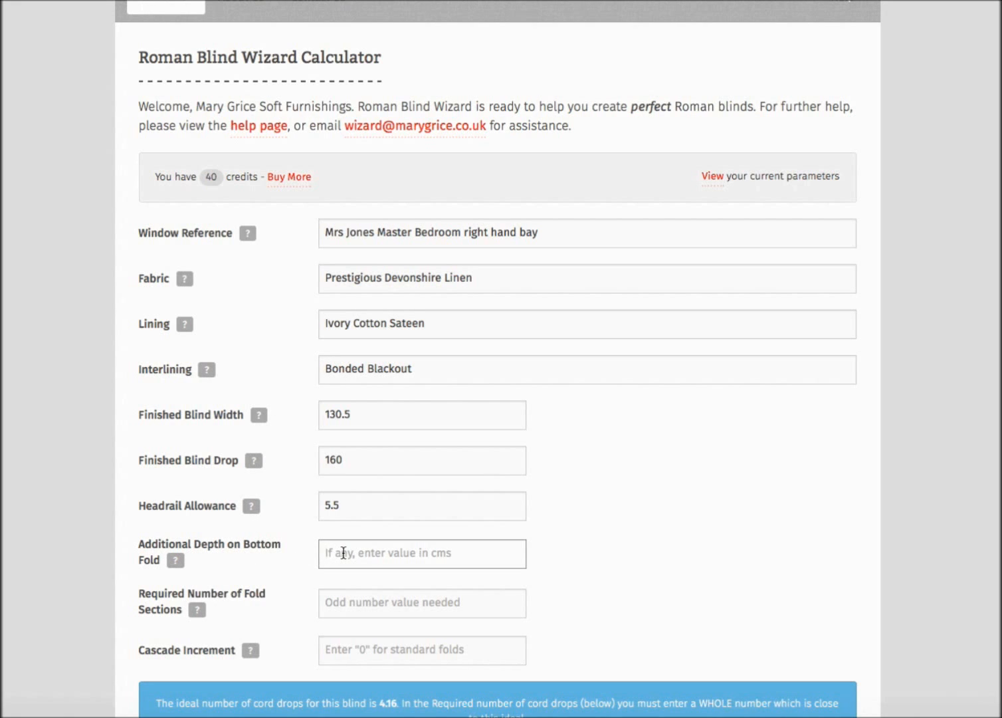
type("0")
key("Tab")
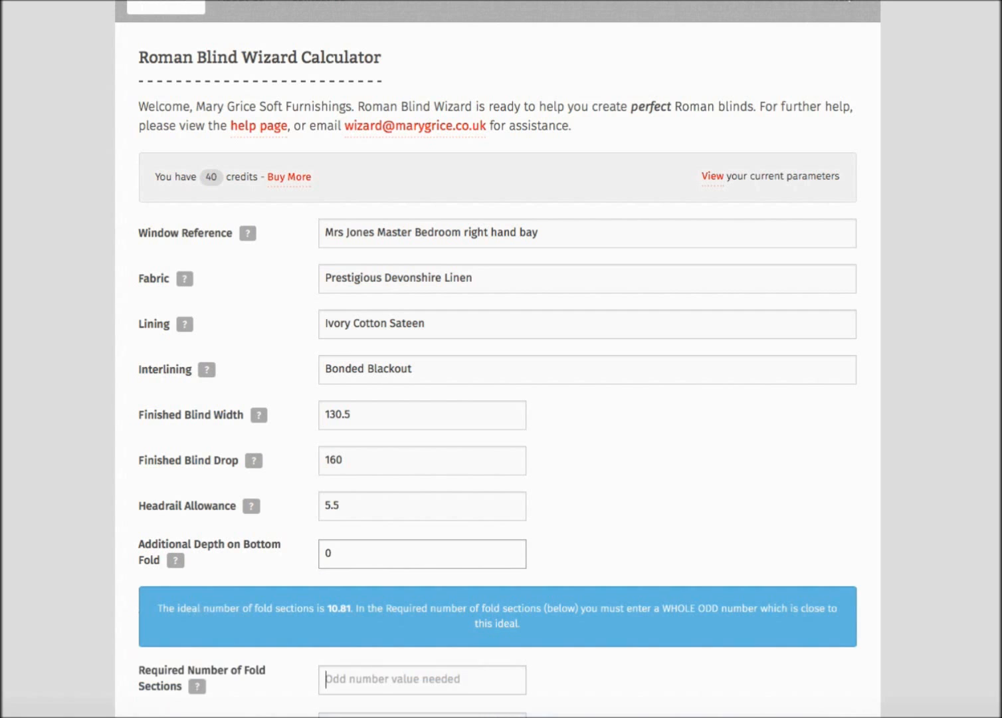
Step: Set the required number of fold sections to 11 and consult the quick help for that field
scroll(498, 359, "down", 2)
scroll(332, 503, "down", 2)
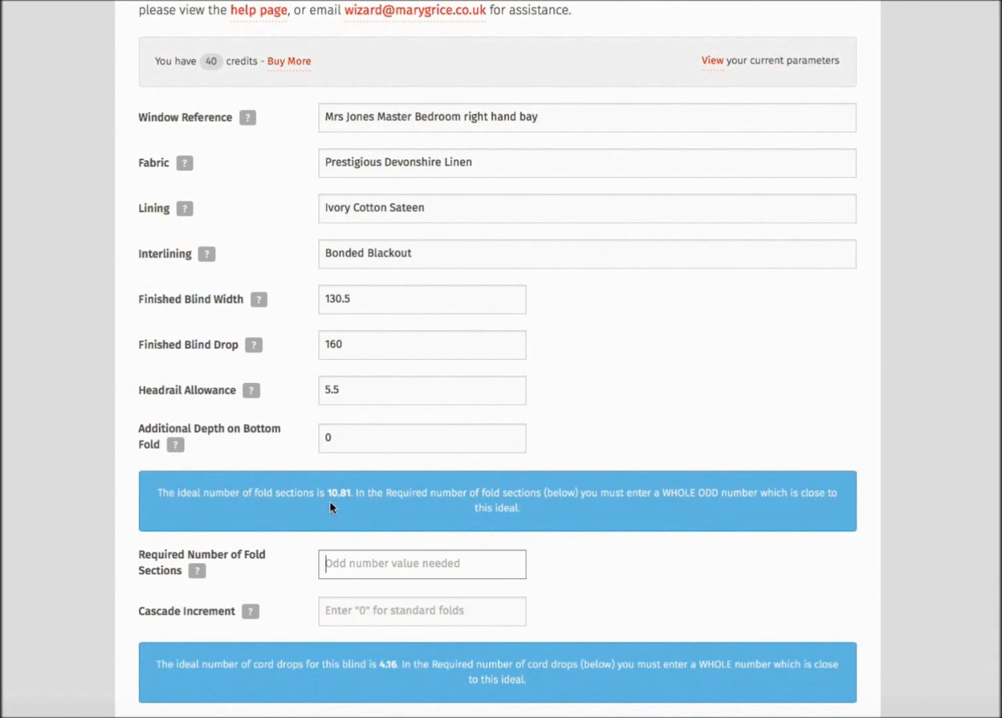
left_click(347, 500)
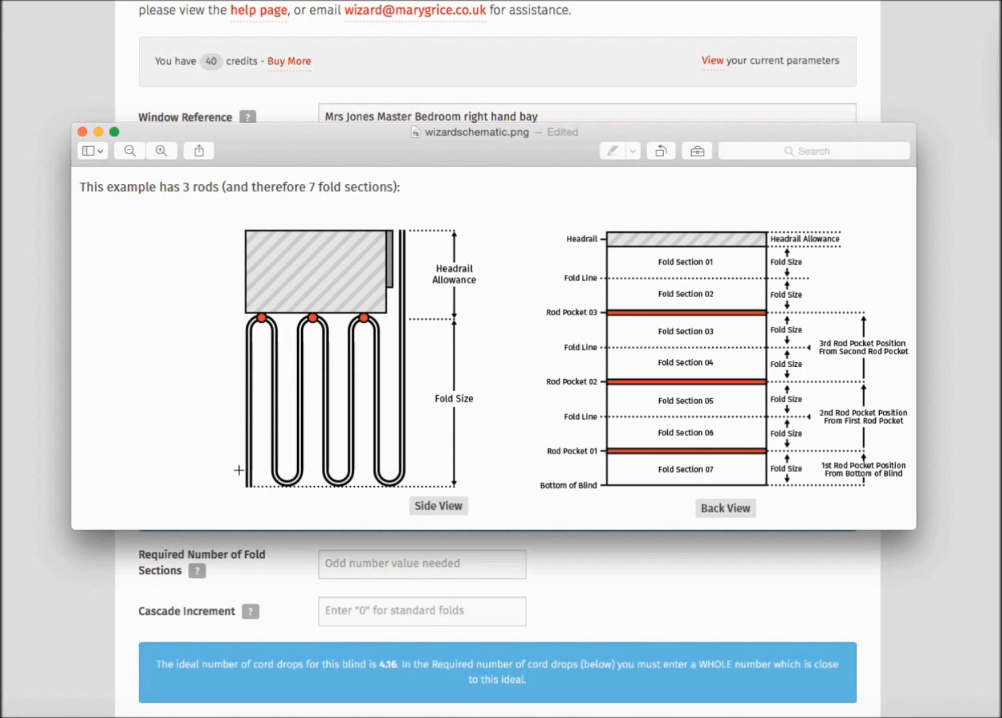
left_click(598, 565)
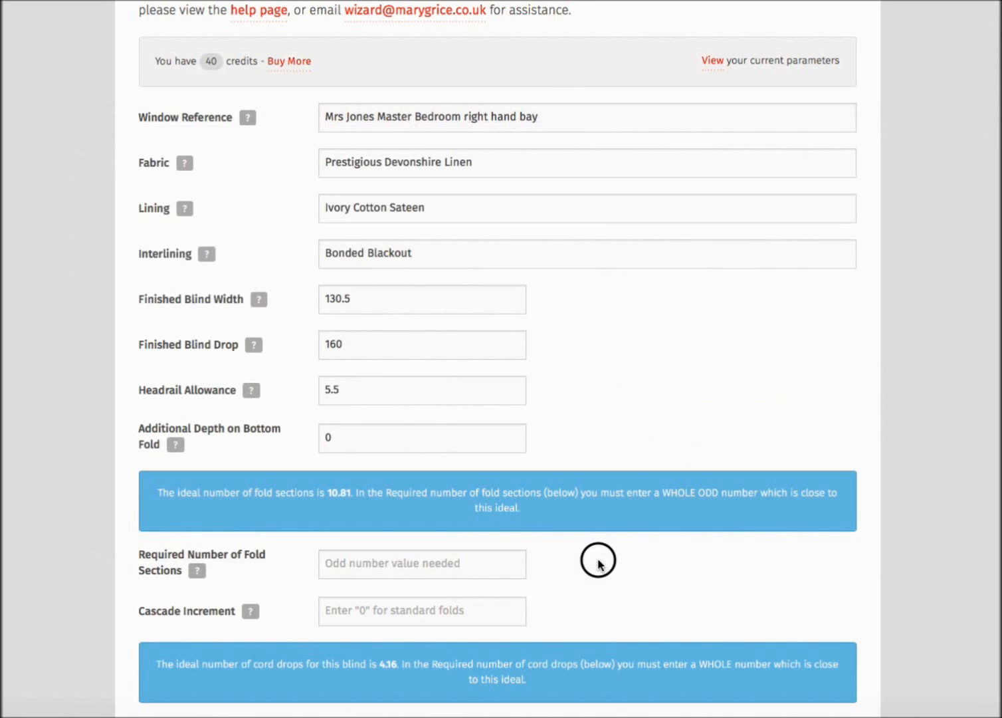
left_click(420, 560)
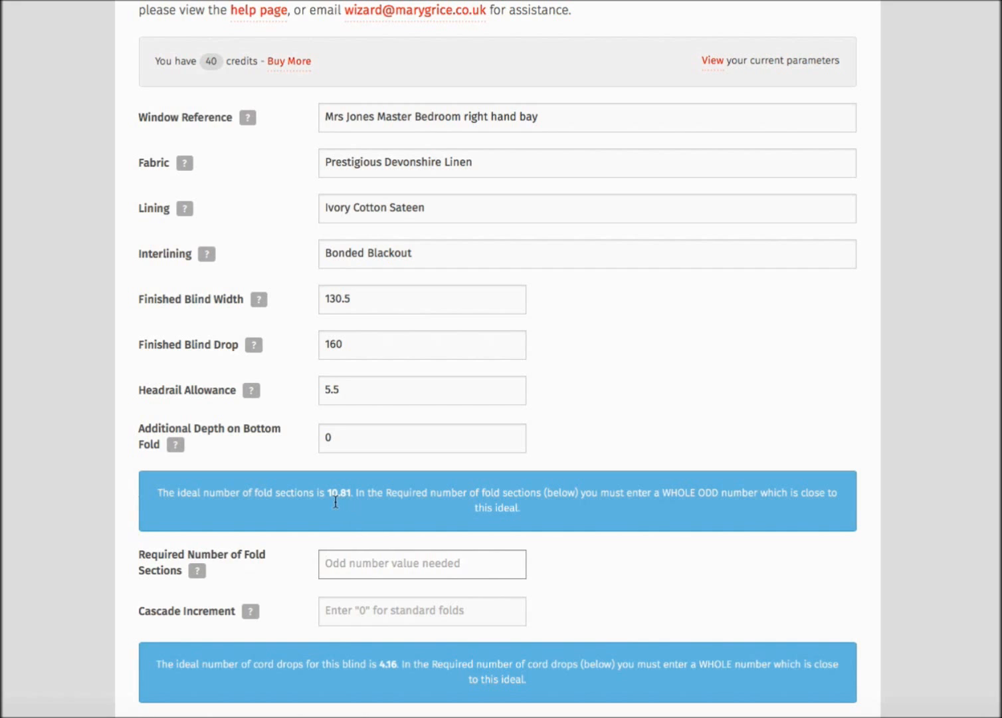
type("11")
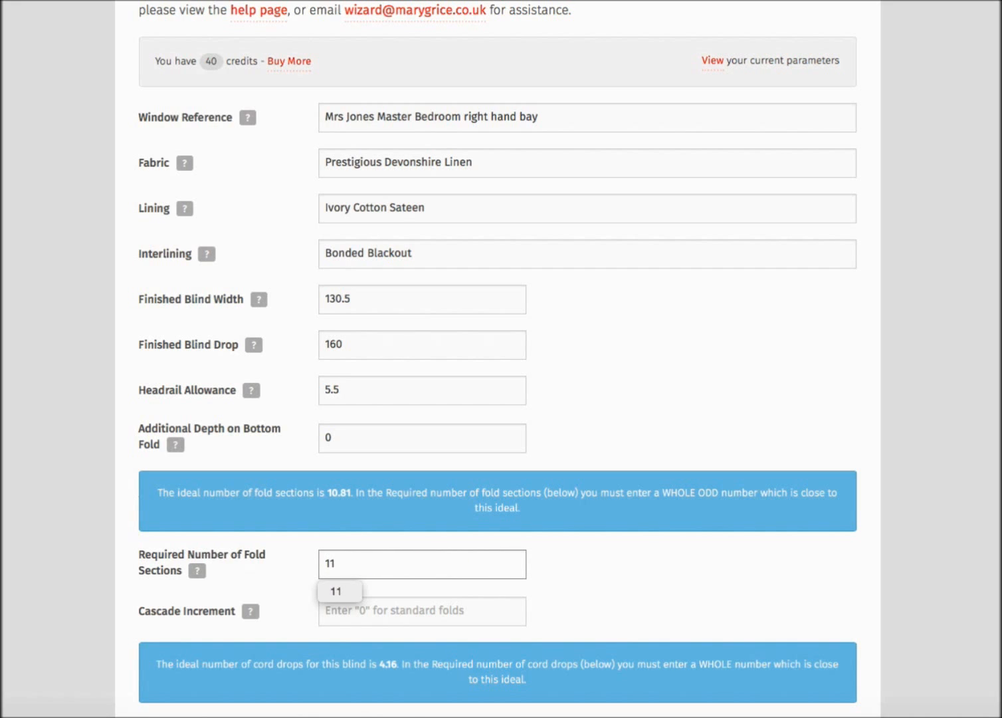
key("Tab")
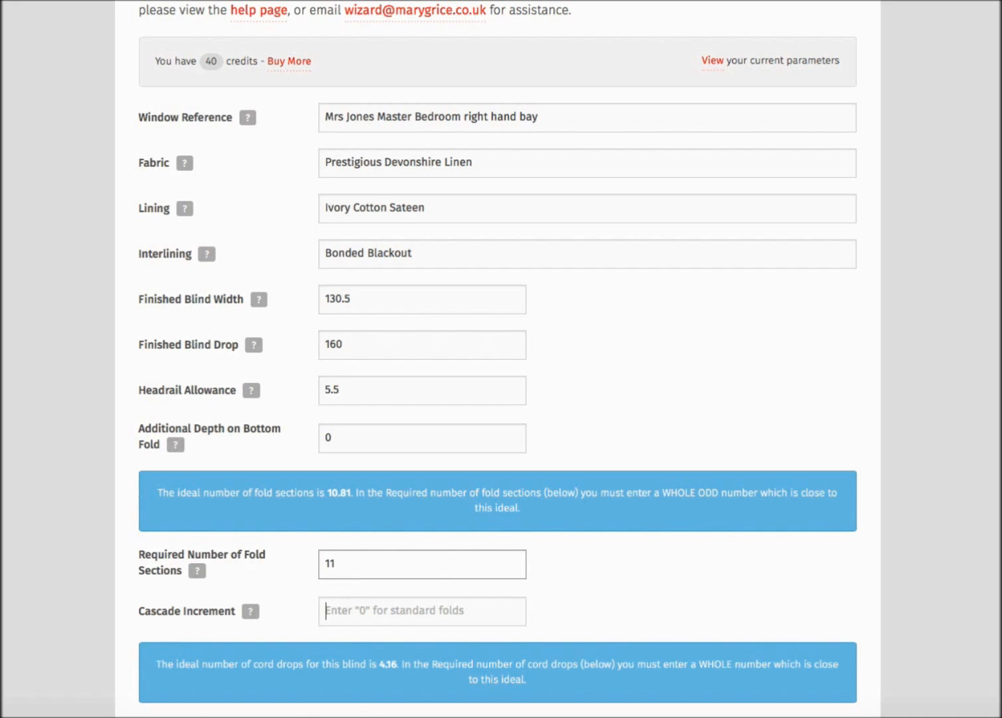
left_click(198, 573)
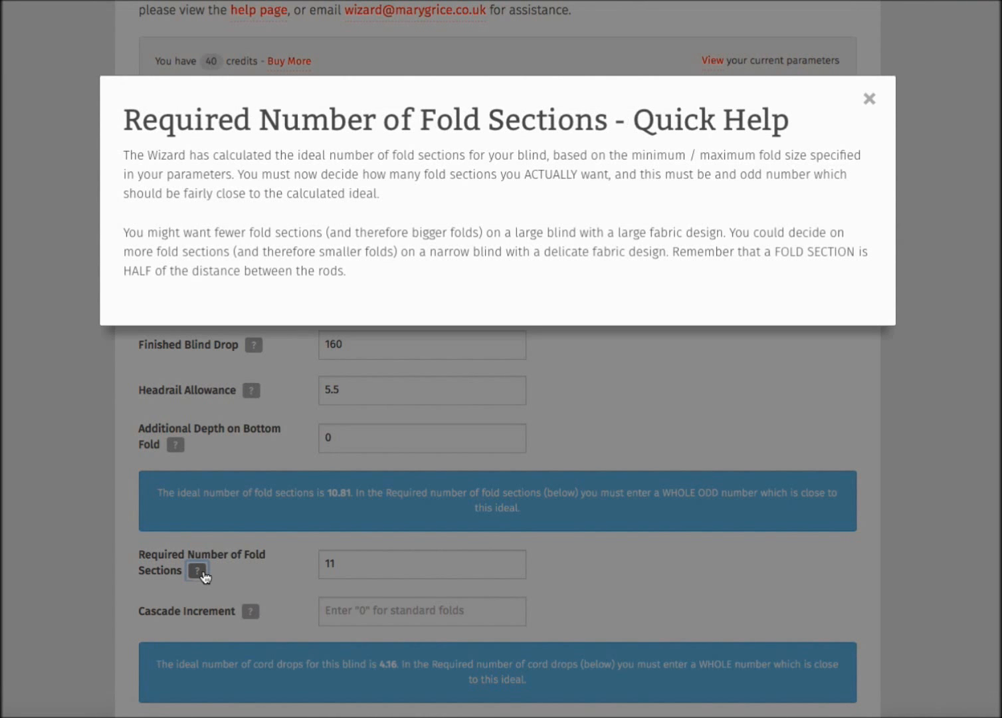
left_click(203, 575)
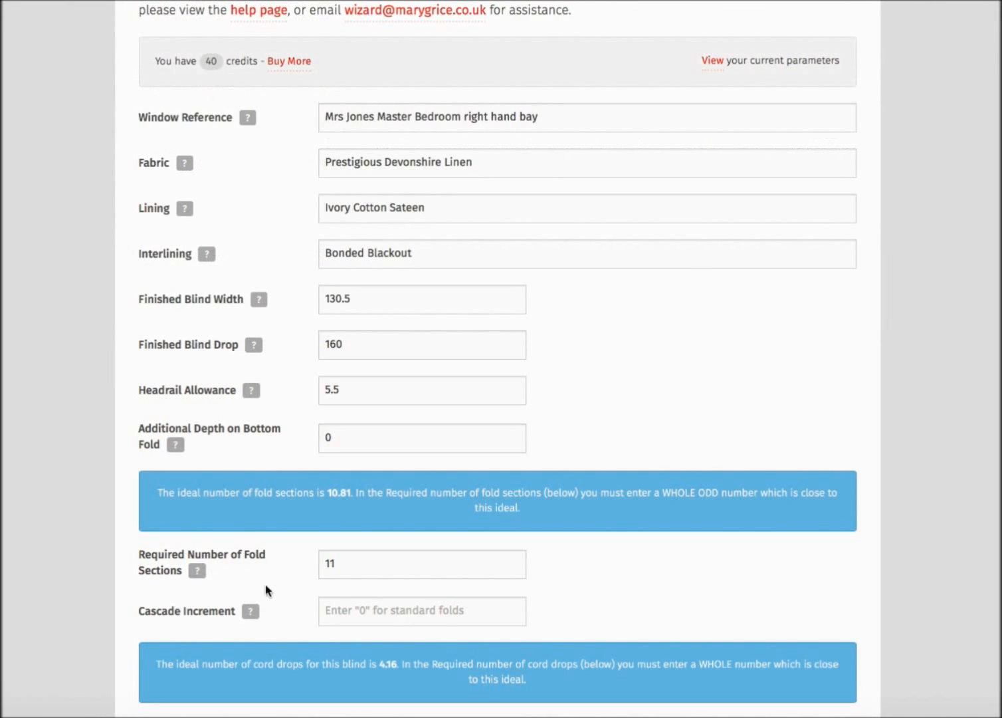
Step: Set the cascade increment to 3
left_click(337, 609)
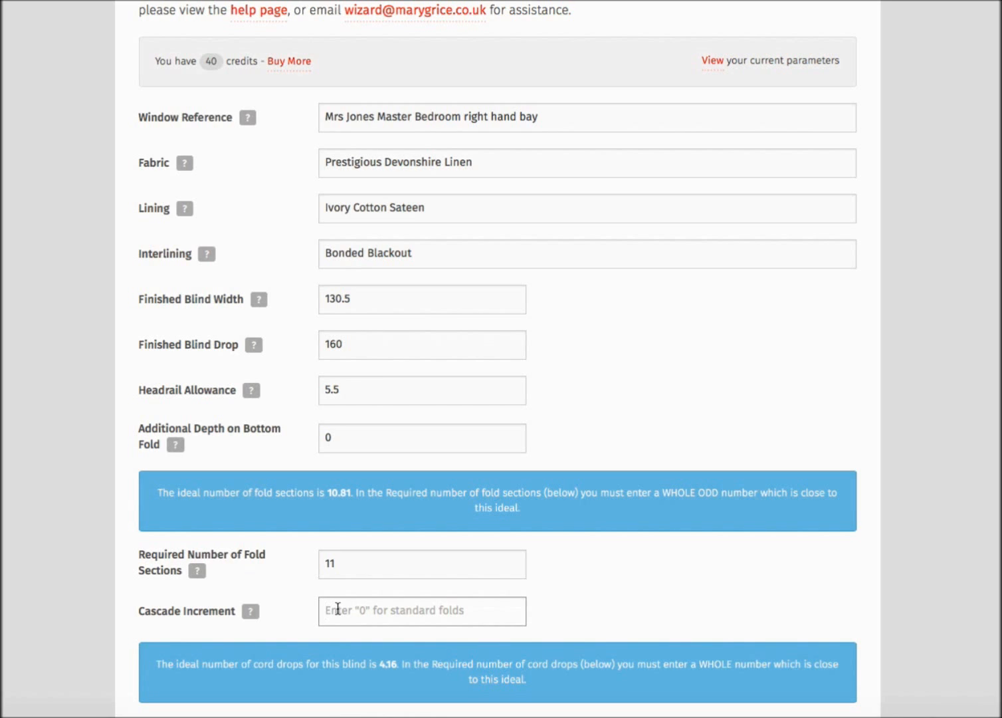
left_click(338, 608)
type("3")
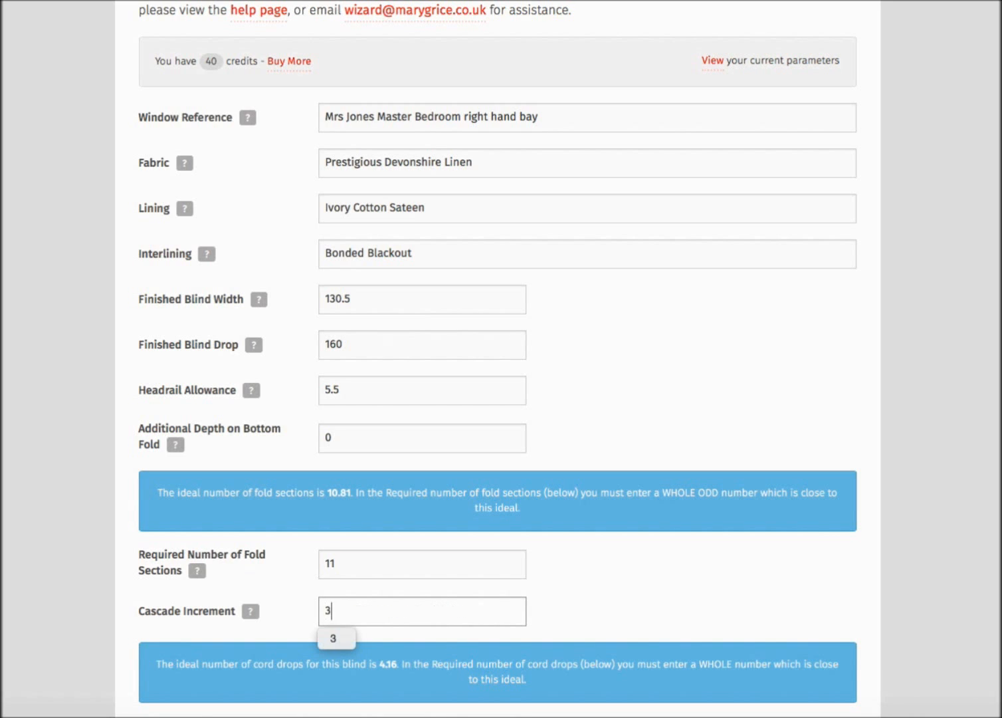
key("Tab")
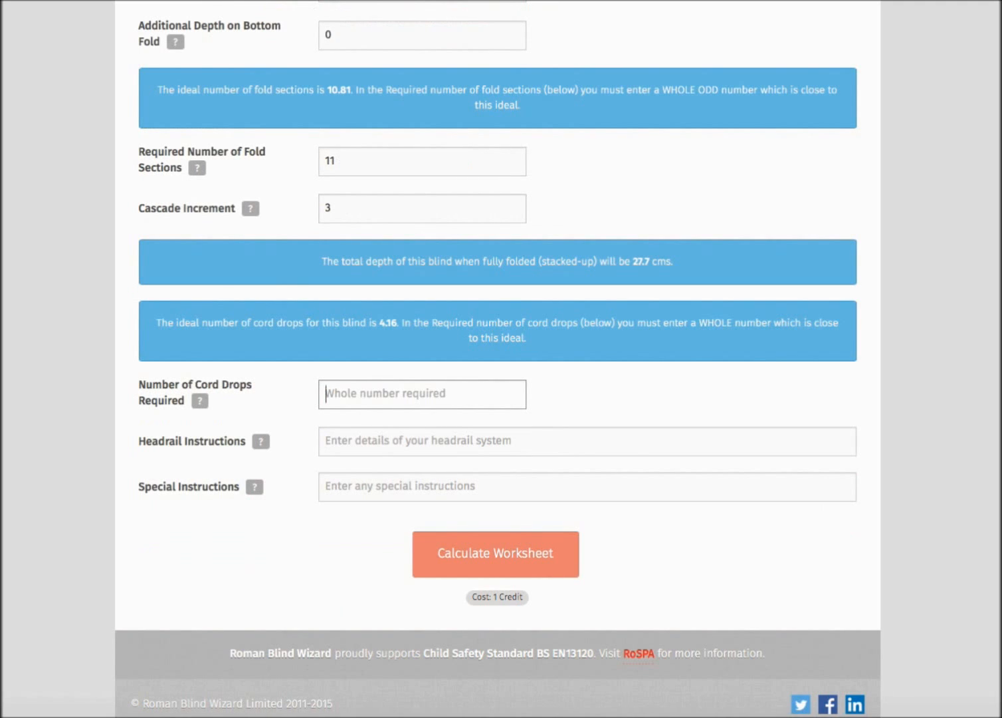
Step: Set the number of cord drops required to 4
left_click(653, 264)
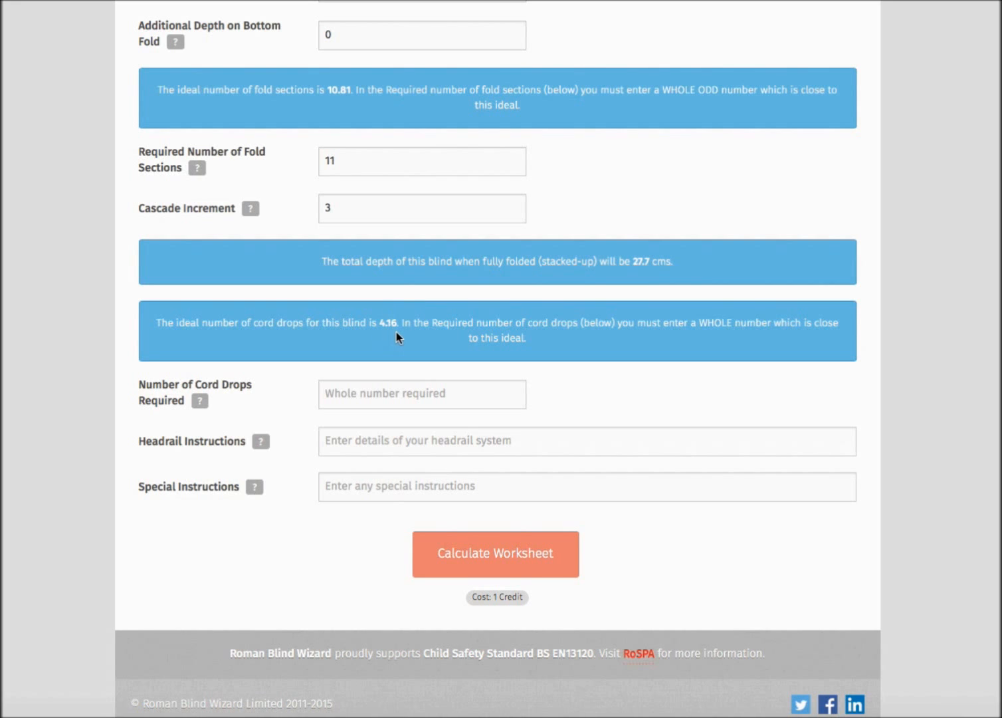
left_click(351, 388)
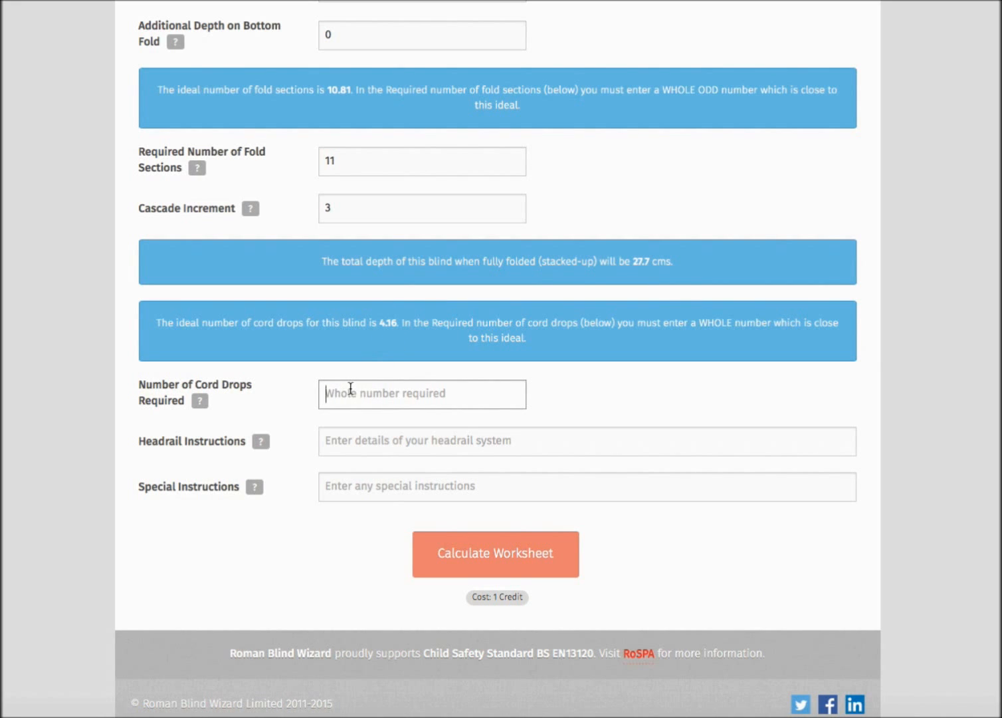
type("4")
key("Tab")
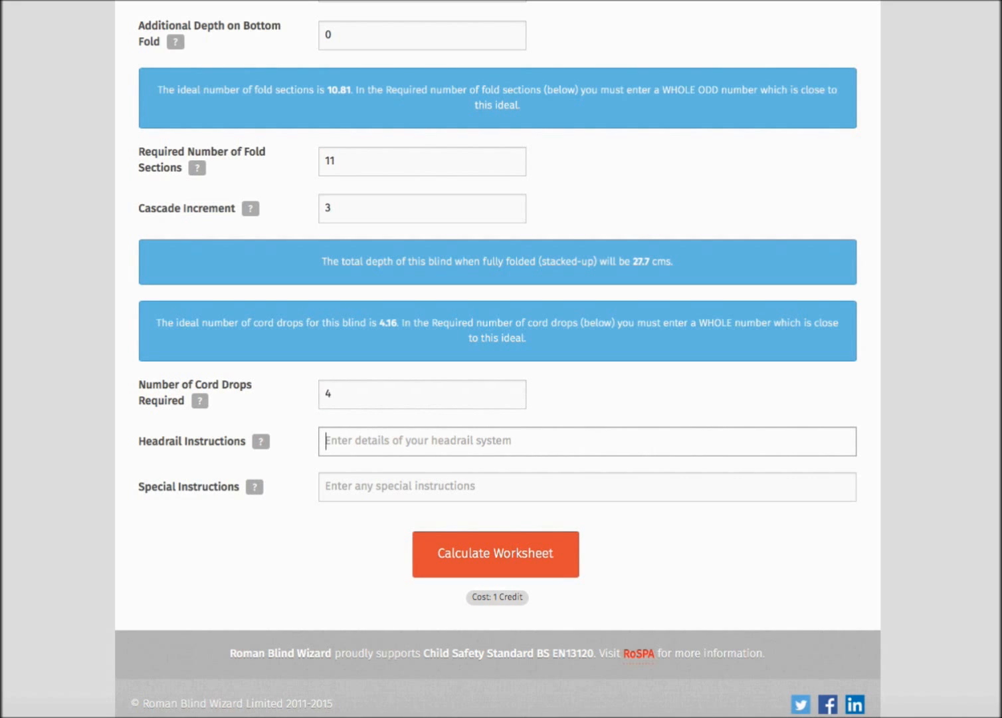
Step: Enter the headrail instructions "Sidewinder left hand operation chrome chain with breakaway" and the special instructions "Centralise large damask design"
type("S")
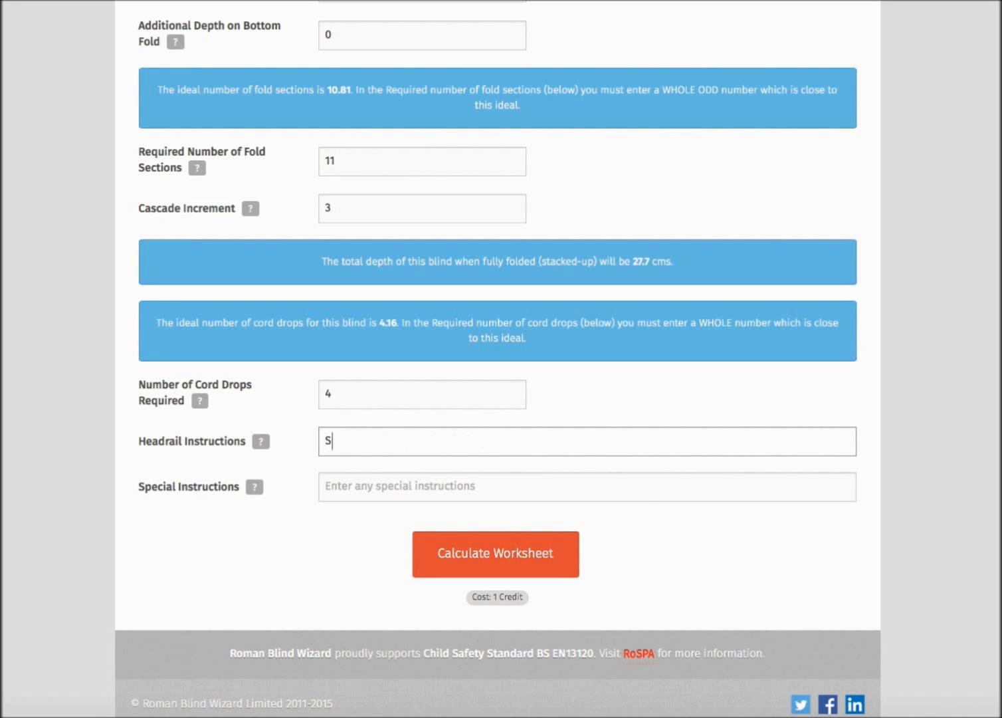
key("Return")
key("Tab")
type("C")
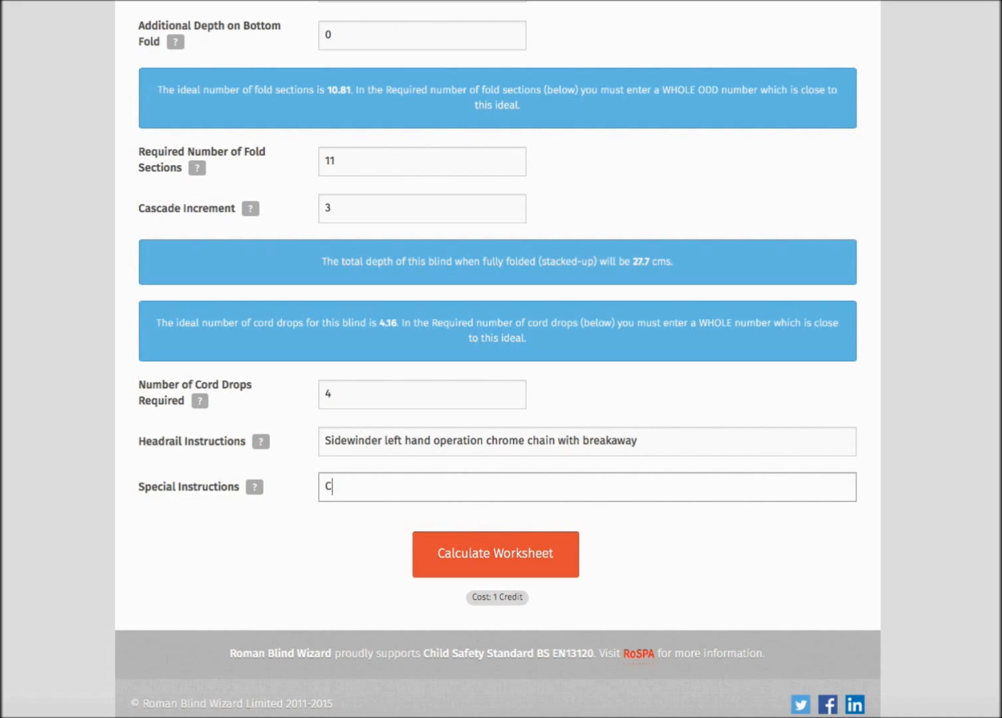
key("Return")
key("Tab")
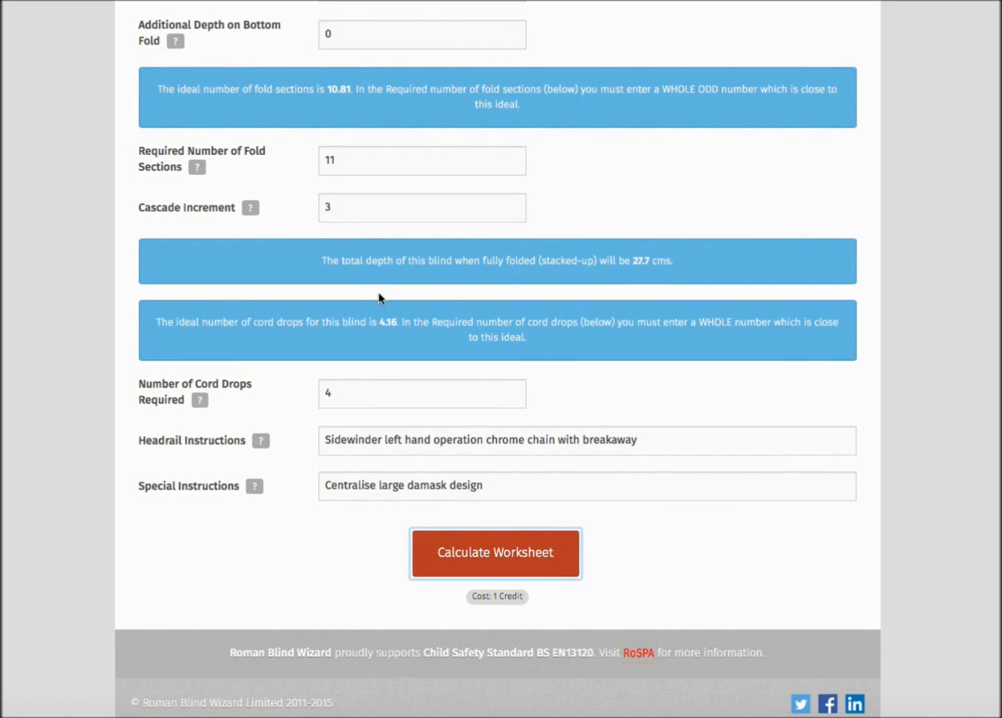
scroll(378, 293, "up", 3)
scroll(378, 293, "up", 1)
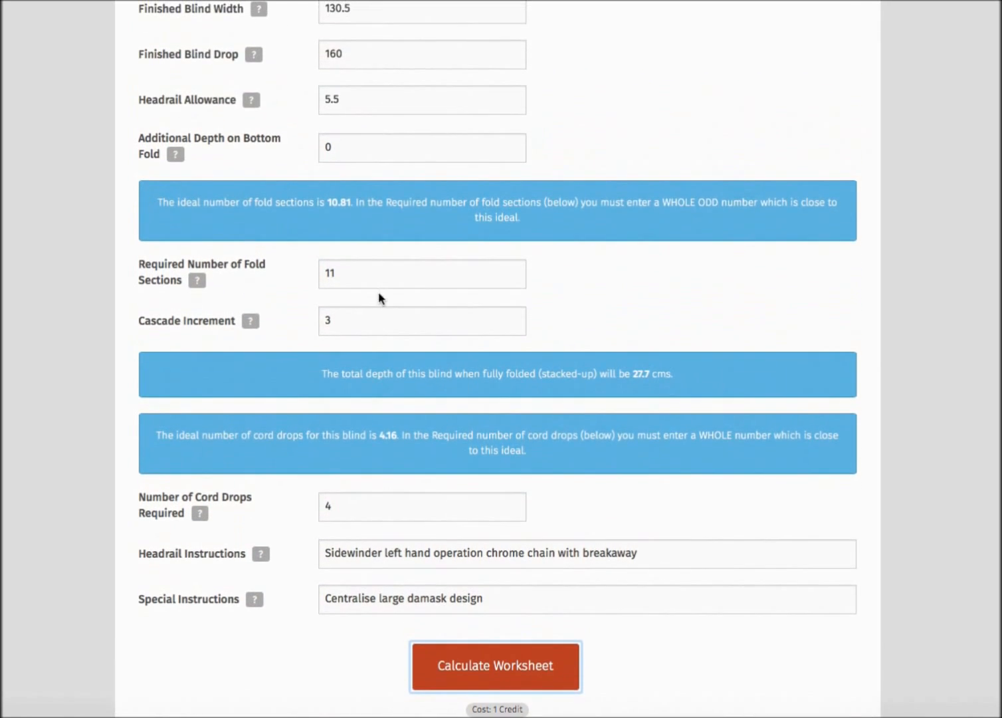
left_click(638, 383)
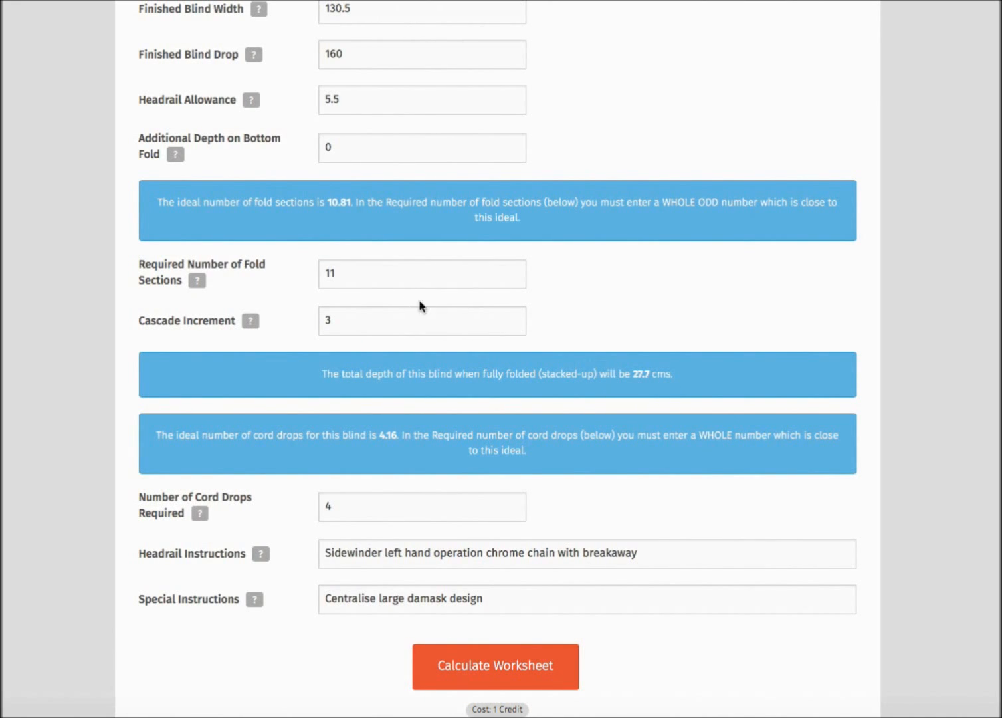
Step: Set the cascade increment to 0 to try standard folds and check the total stacked-up depth
left_click(336, 318)
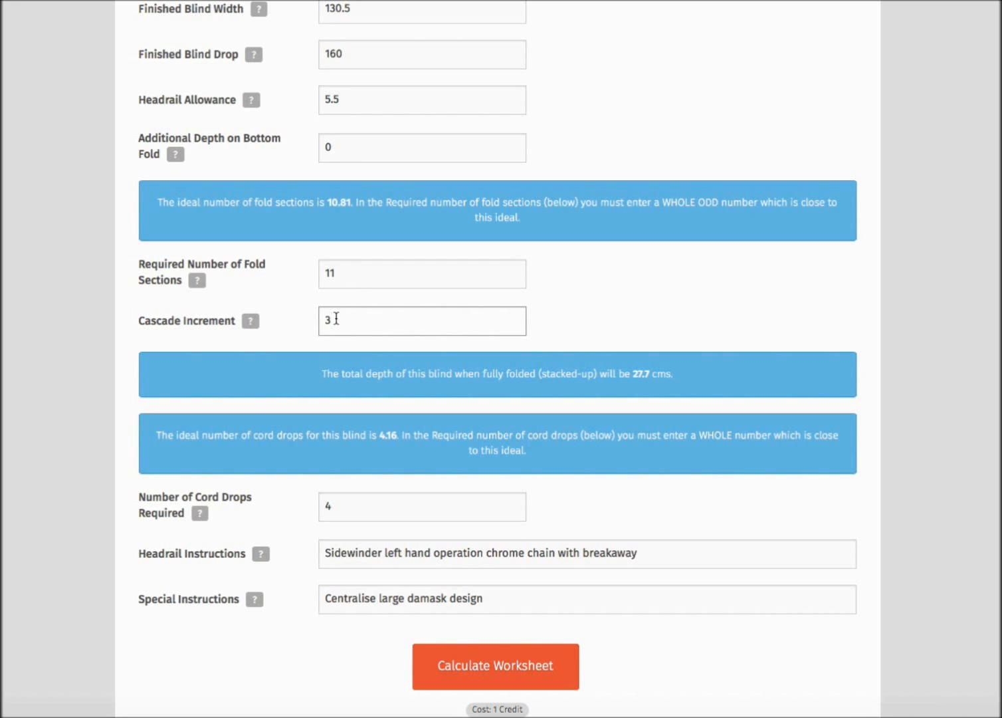
key("BackSpace")
type("0")
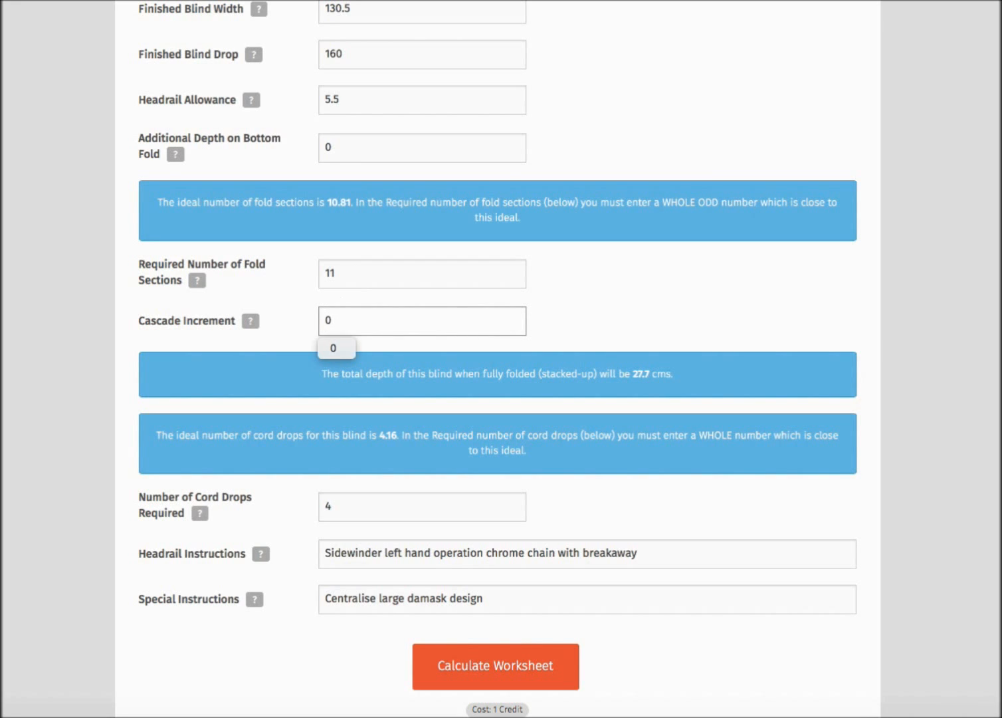
key("Tab")
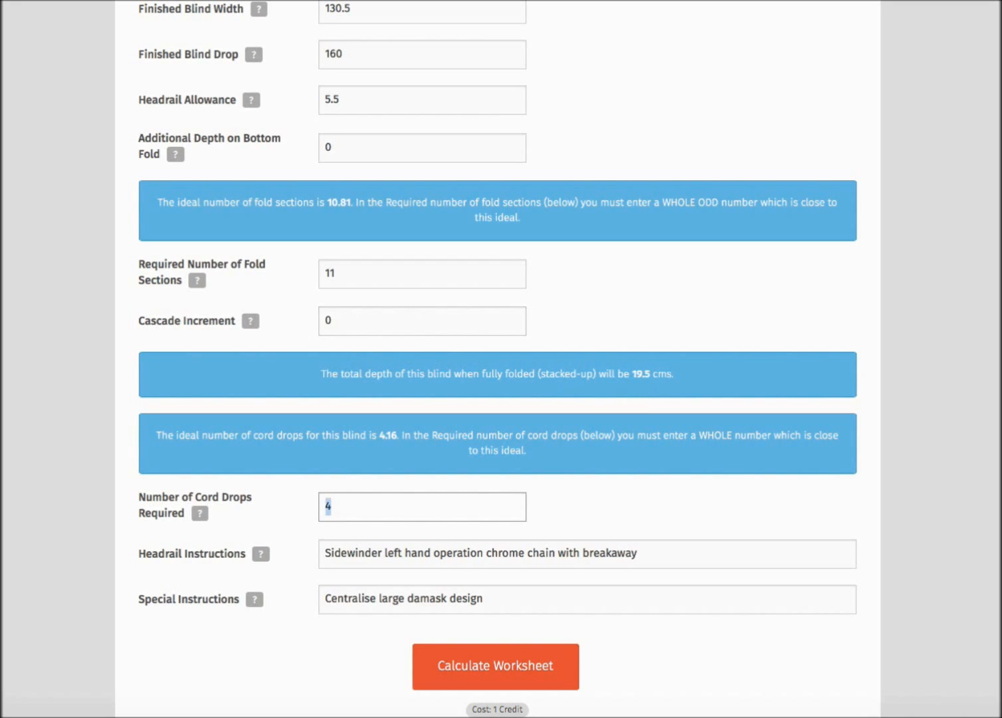
left_click(644, 382)
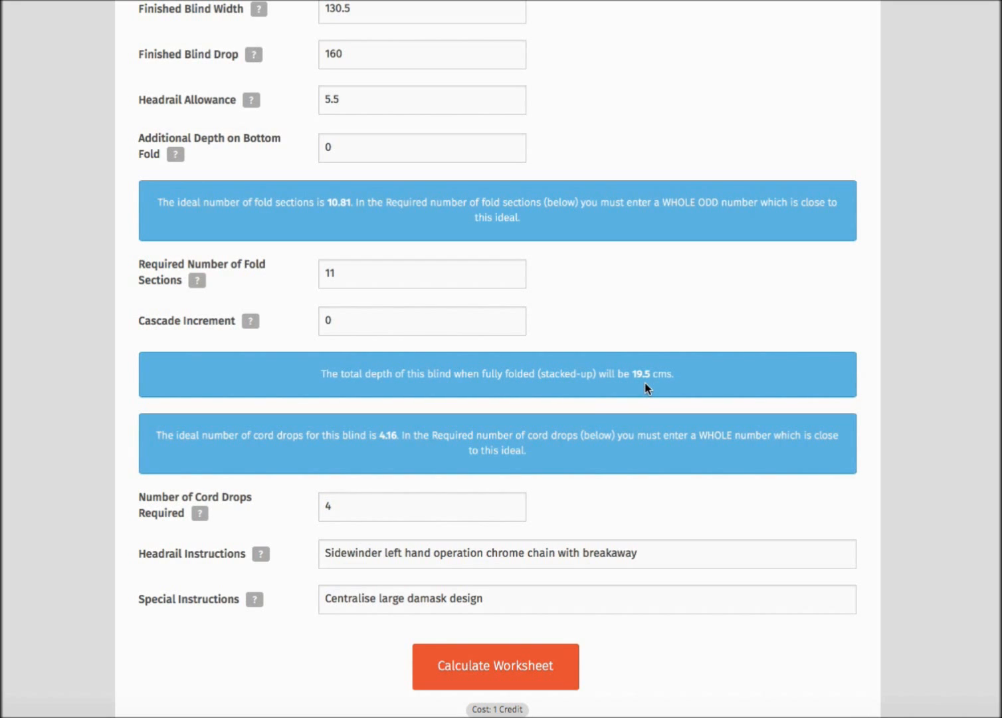
Step: Set the required number of fold sections to 9 and check the recalculated stacked-up depth
left_click(360, 274)
key("BackSpace")
key("BackSpace")
type("9")
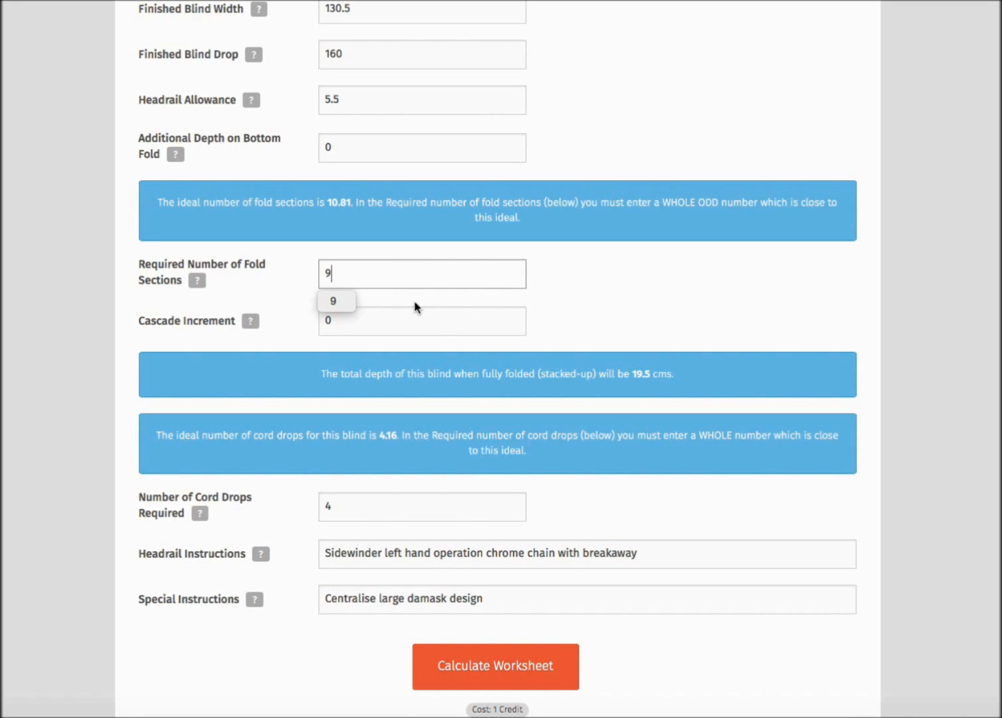
key("Tab")
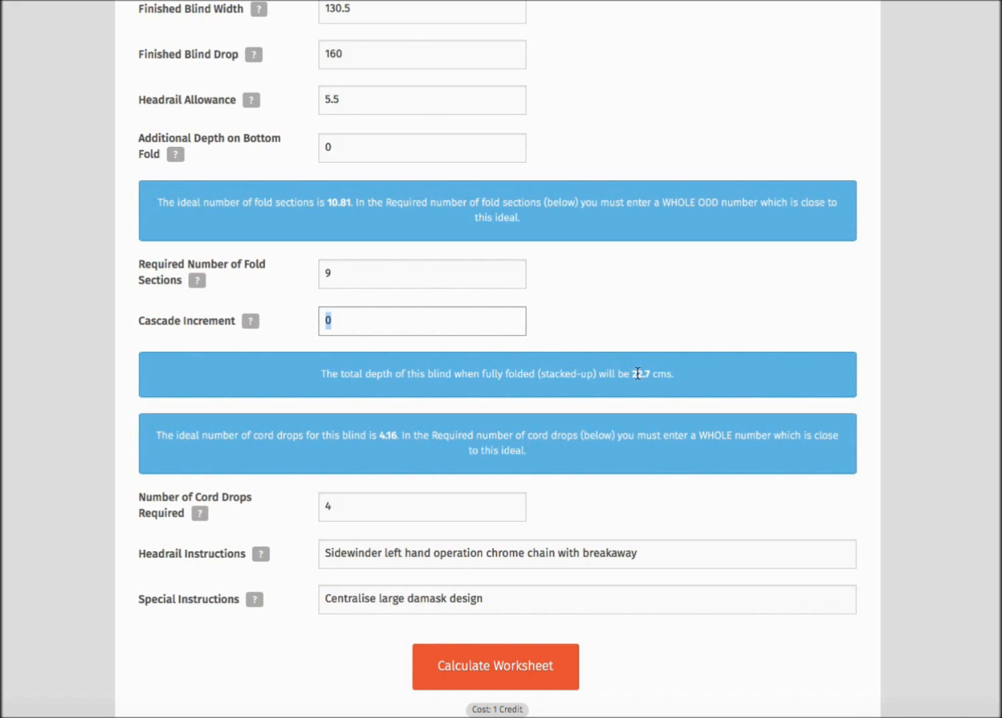
left_click(646, 372)
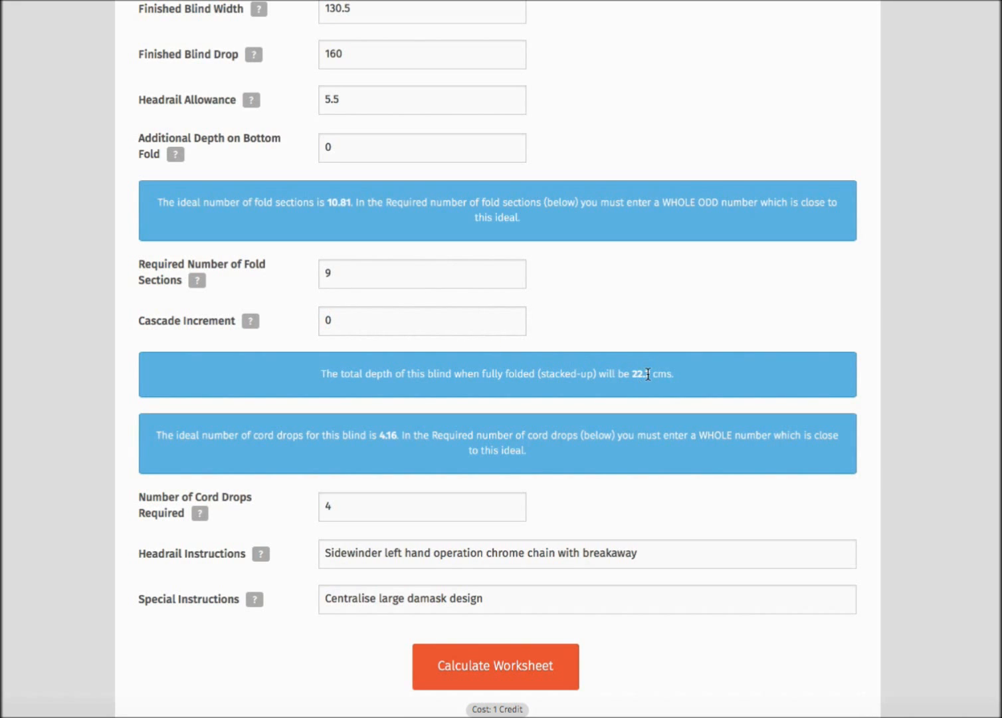
Step: Set the cascade increment to 1.5
left_click(389, 319)
key("BackSpace")
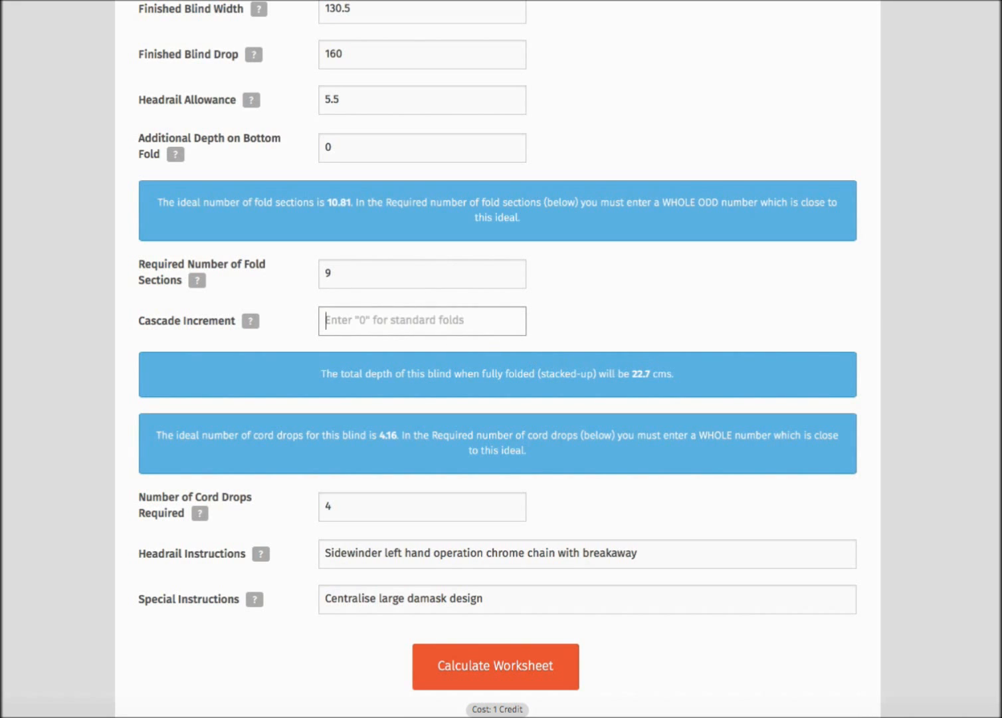
type("1.5")
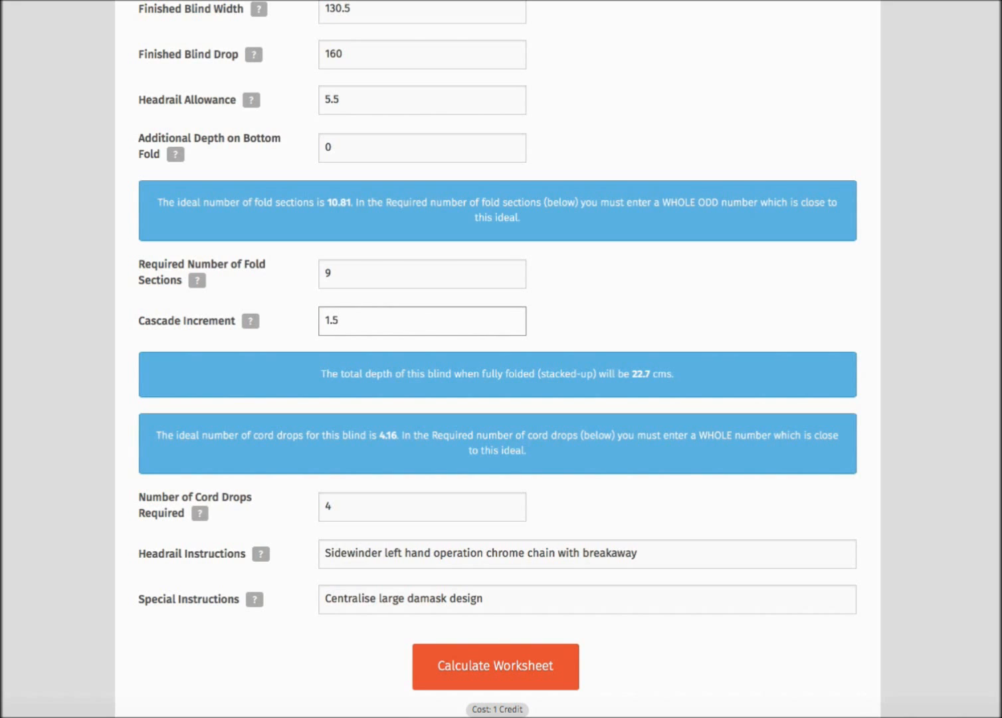
key("Tab")
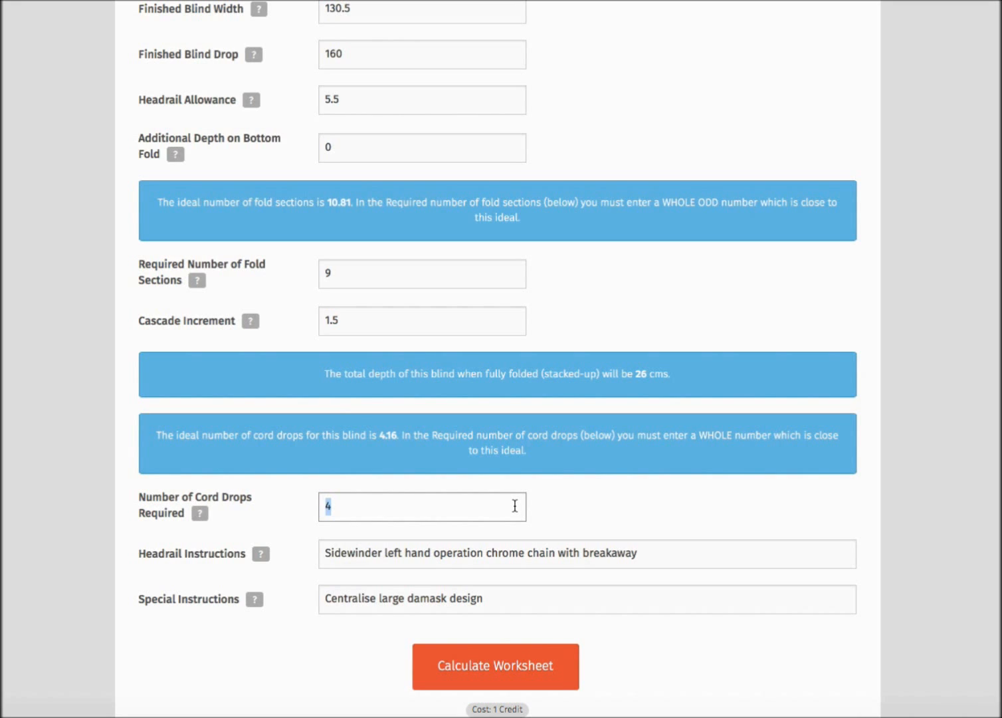
Step: Calculate the worksheet, accepting the one-credit charge, and review its workroom instructions down to the special instructions
left_click(485, 672)
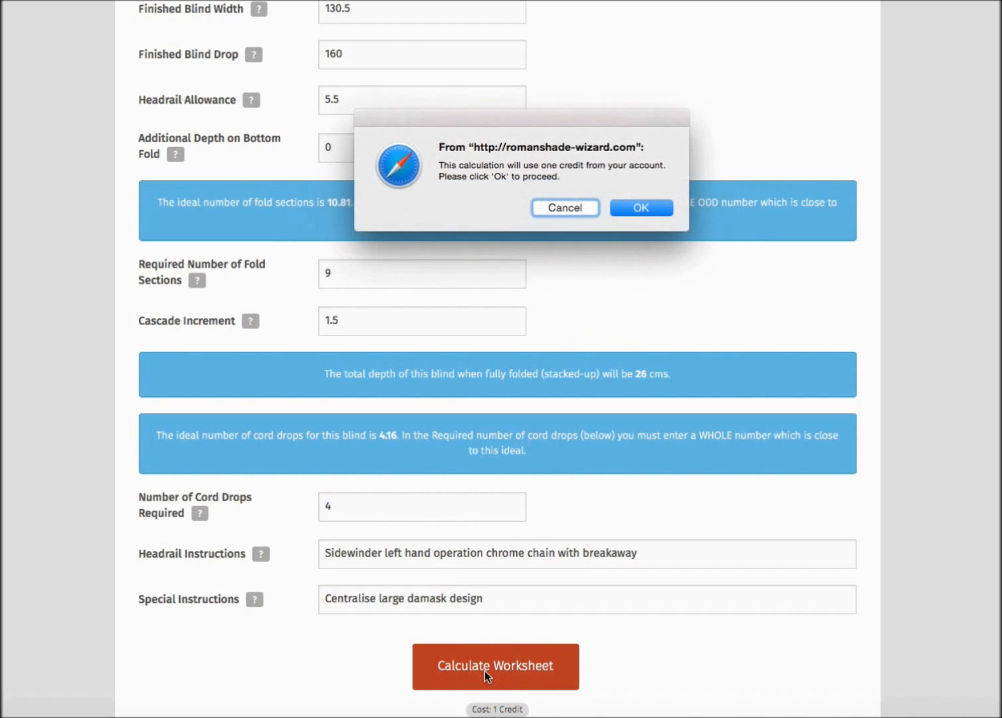
left_click(648, 212)
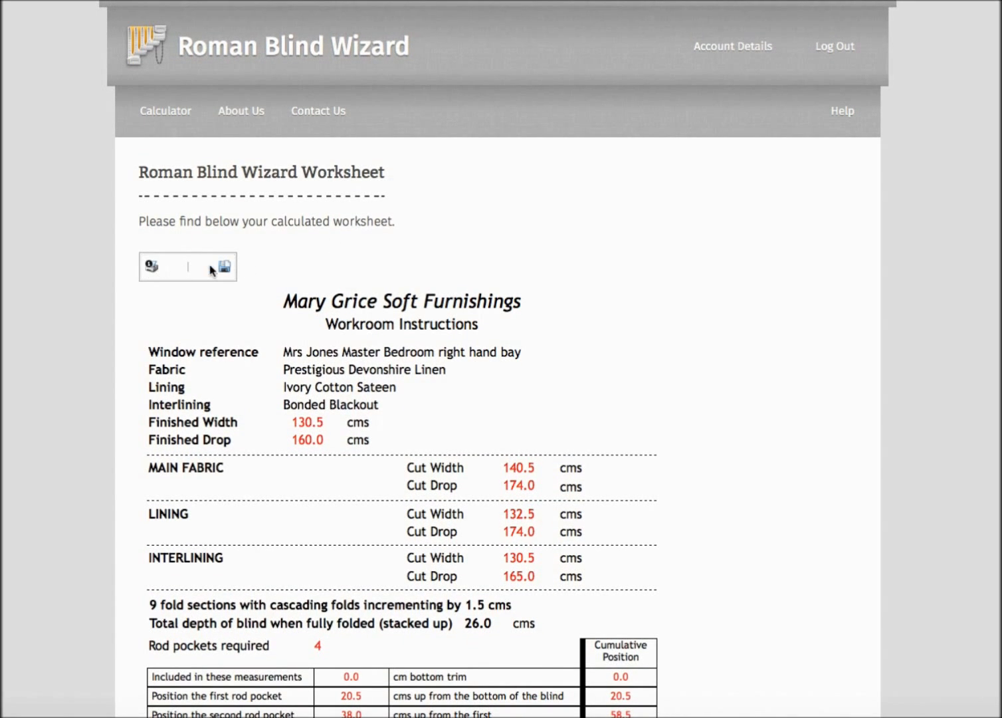
scroll(435, 328, "down", 3)
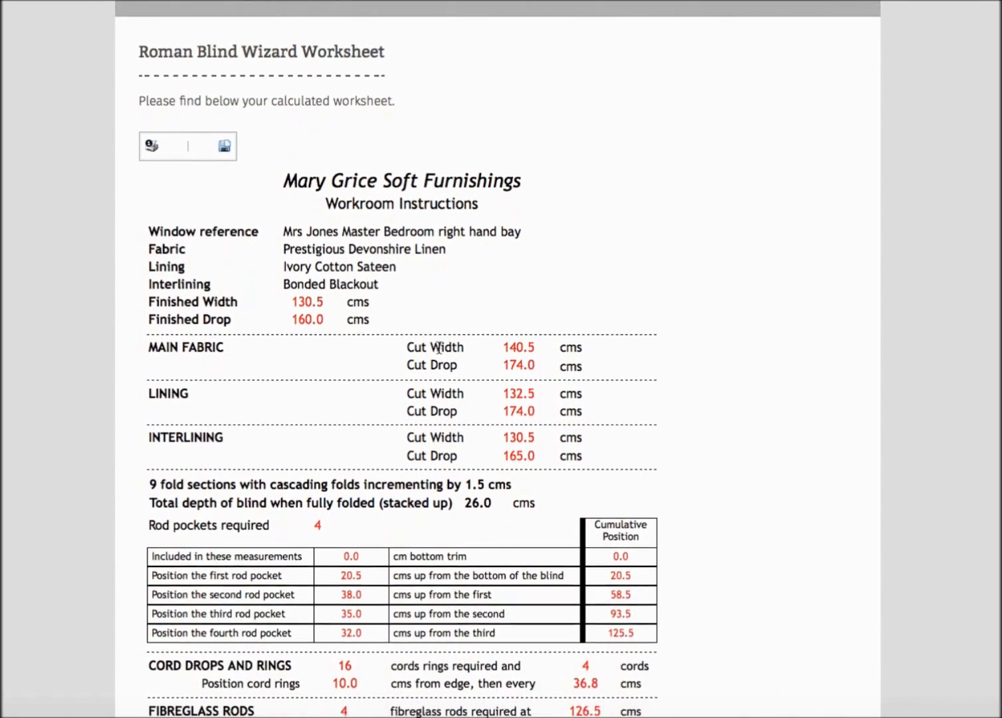
scroll(439, 347, "down", 1)
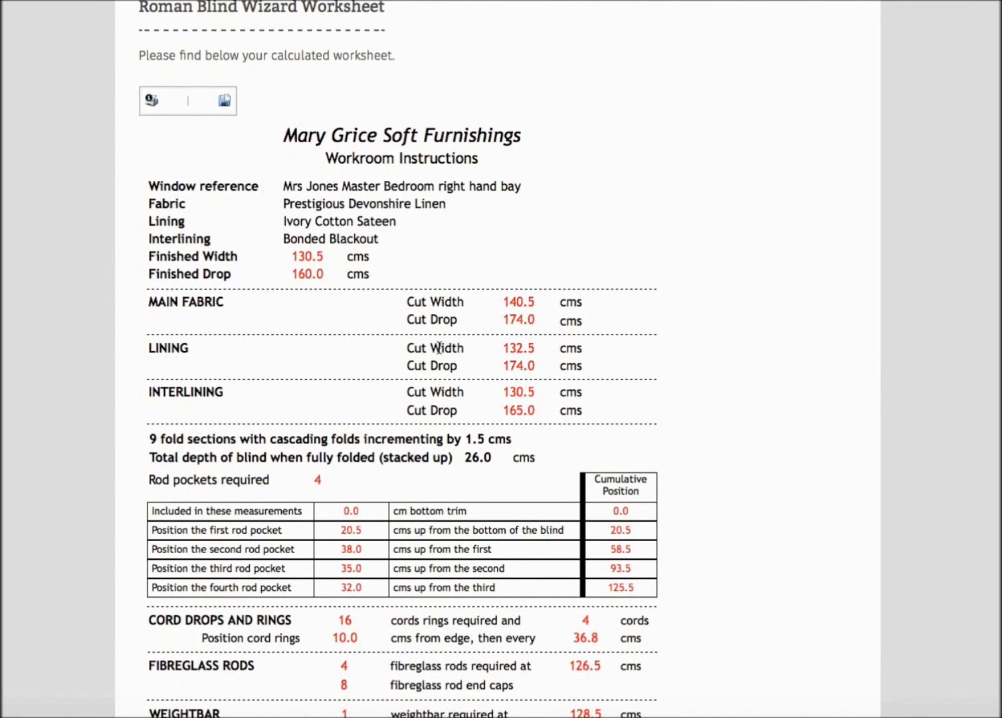
scroll(438, 347, "down", 3)
scroll(438, 345, "down", 2)
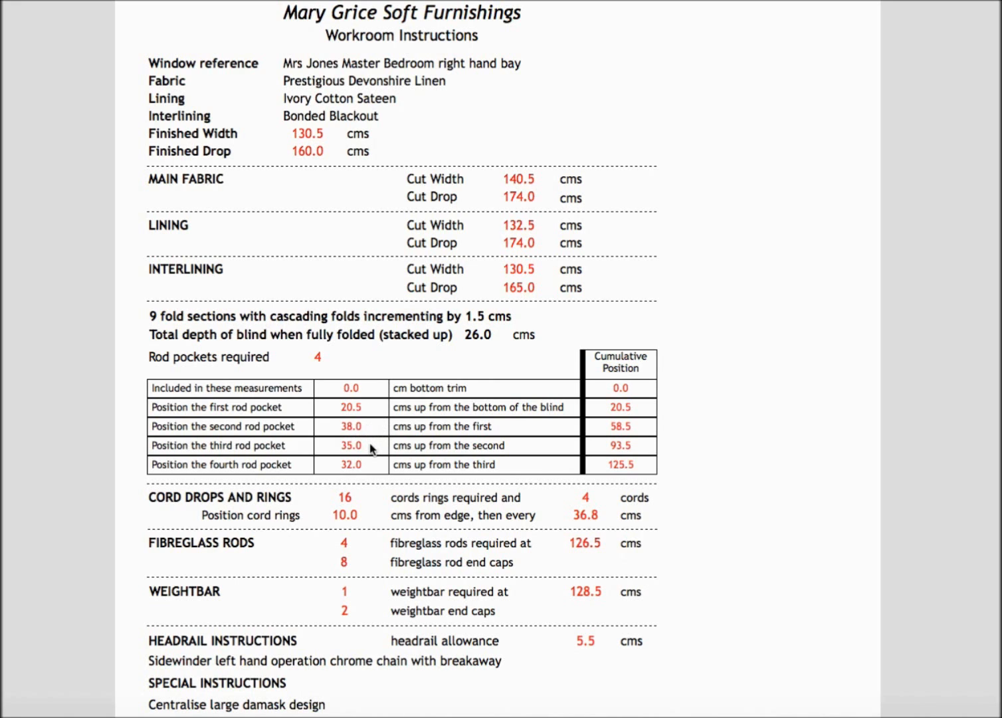
Step: Return to the start of the worksheet page and log out of the account
scroll(370, 444, "up", 1)
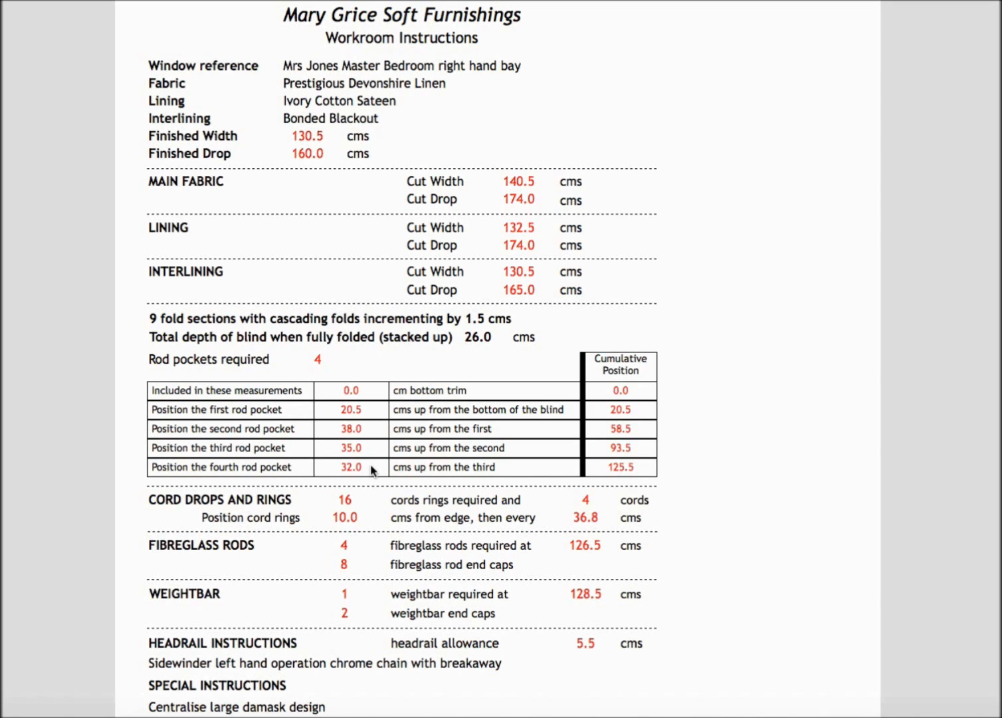
scroll(644, 193, "up", 5)
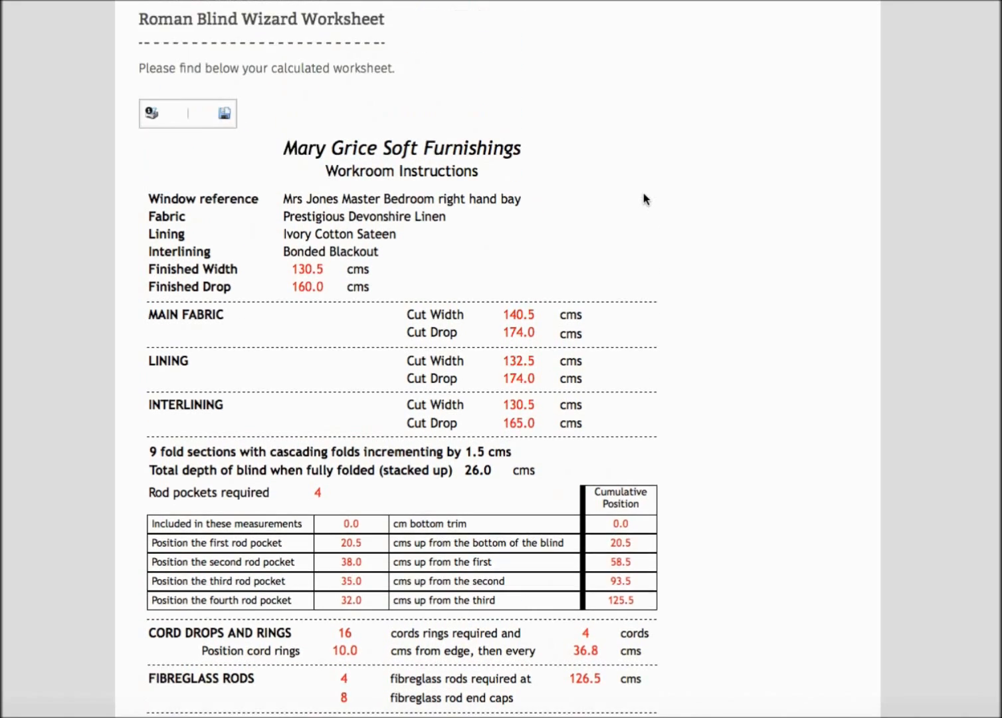
left_click(830, 45)
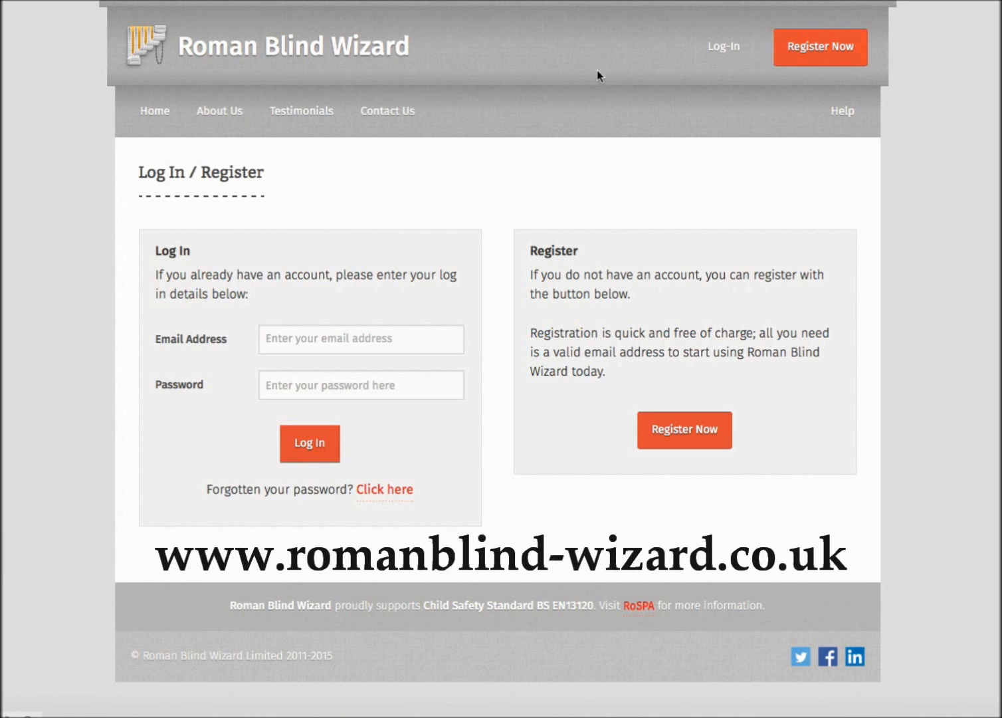